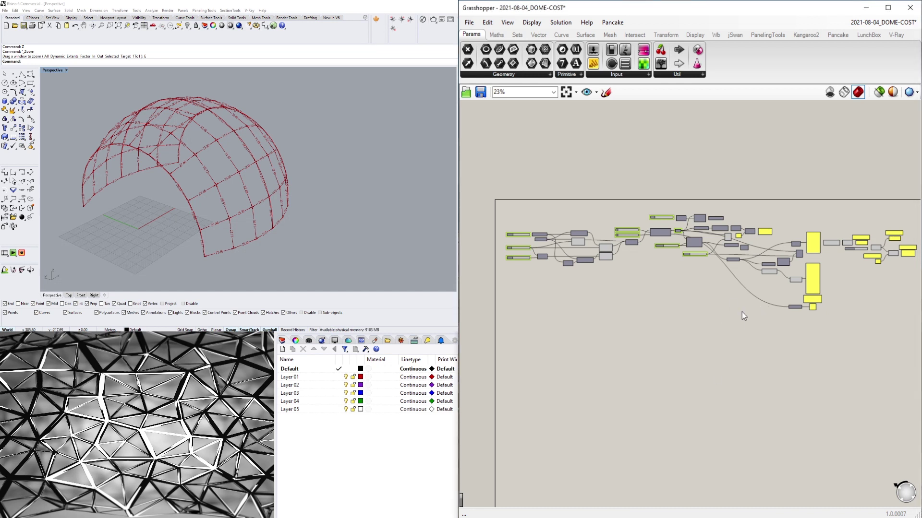
# - Examine the dome frame and the definition's length lists, connection count, total length in feet, number of pipes to buy and total cost panels
pyautogui.click(272, 187)
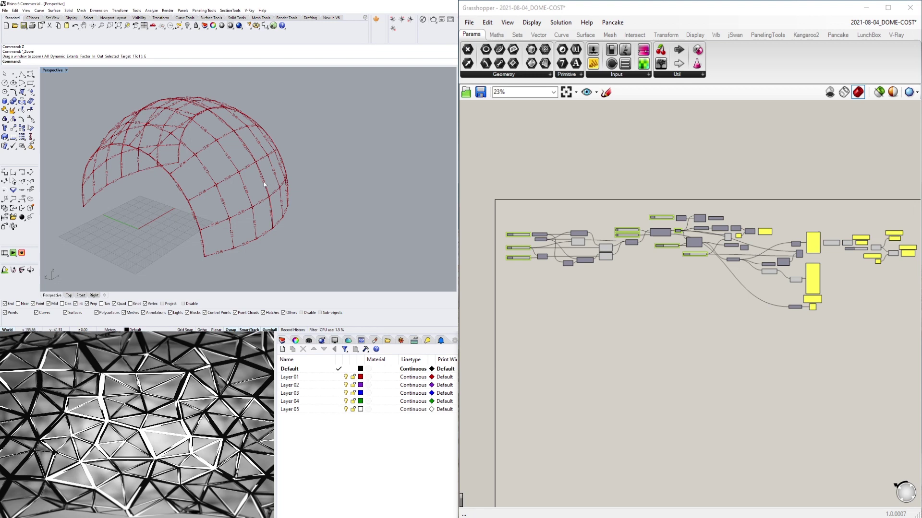
pyautogui.keyDown('shift'); pyautogui.moveTo(241, 185); pyautogui.dragTo(299, 163, button='right'); pyautogui.keyUp('shift')
pyautogui.click(738, 330)
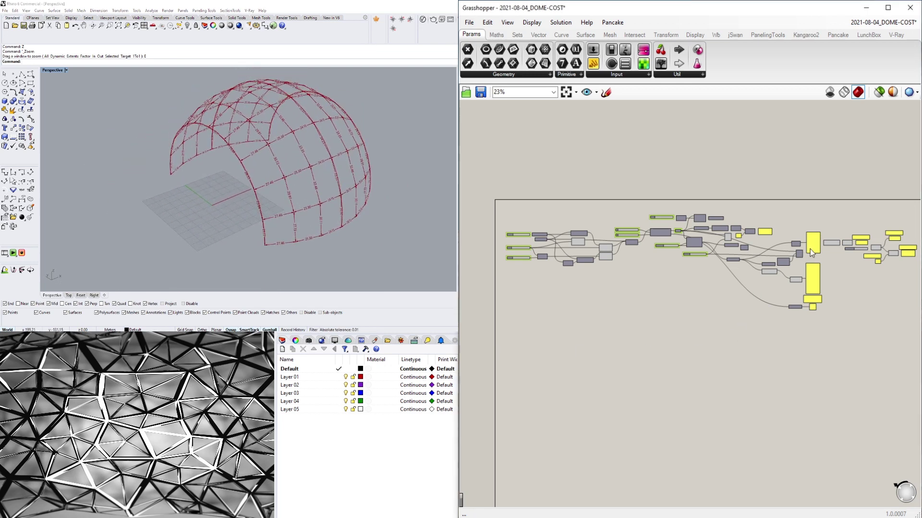
pyautogui.click(416, 162)
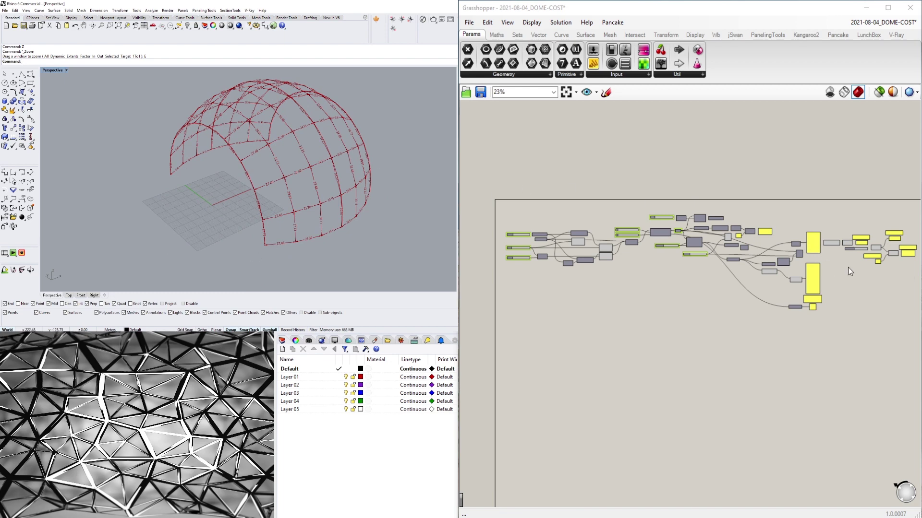
pyautogui.scroll(3, 848, 267)
pyautogui.scroll(3, 776, 258)
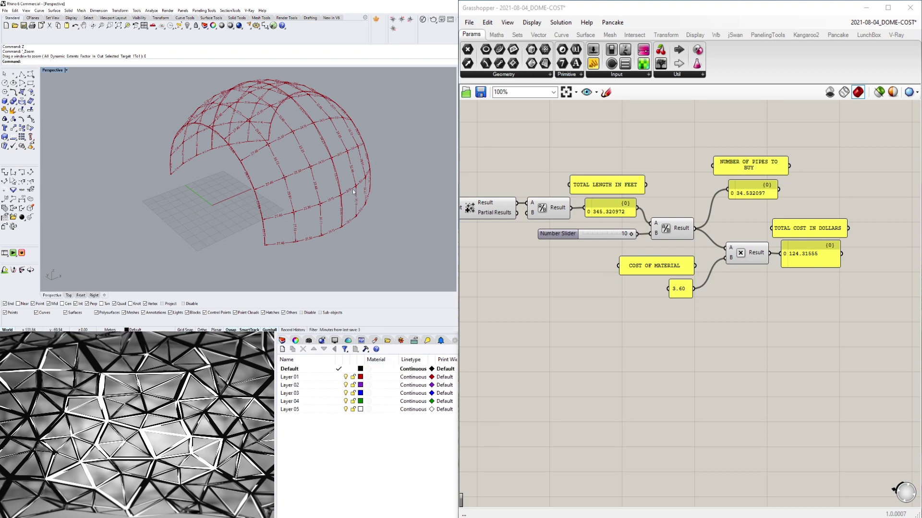
pyautogui.moveTo(353, 189); pyautogui.dragTo(297, 165, button='right')
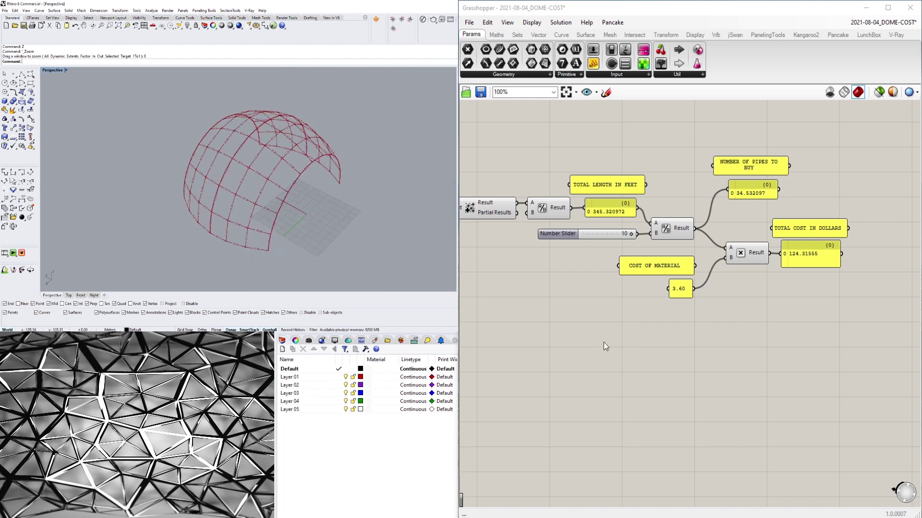
pyautogui.scroll(-5, 603, 342)
pyautogui.scroll(4, 628, 267)
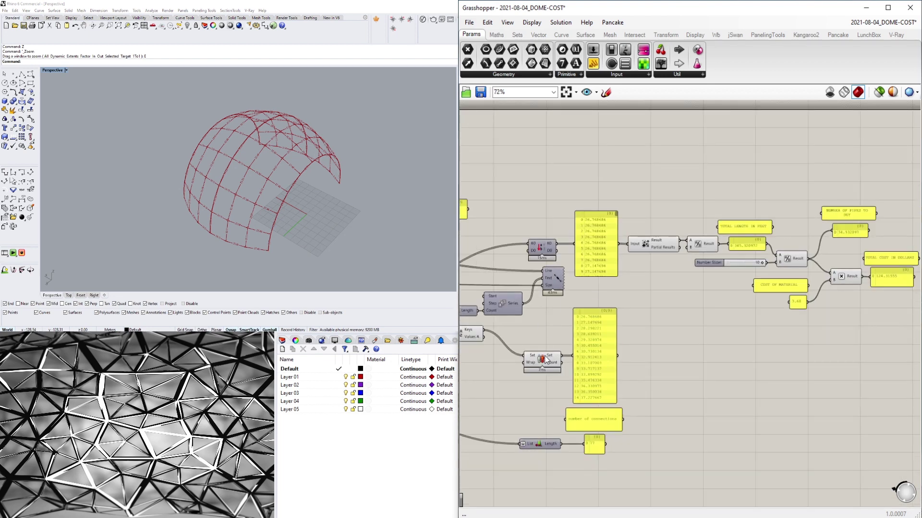
pyautogui.moveTo(546, 360); pyautogui.dragTo(646, 357, button='right')
pyautogui.moveTo(826, 226); pyautogui.dragTo(686, 204, button='right')
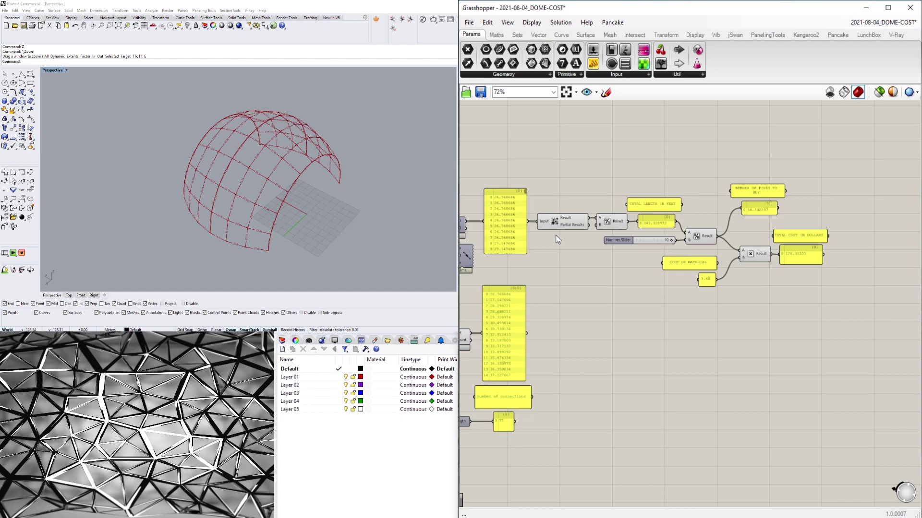
pyautogui.scroll(2, 821, 269)
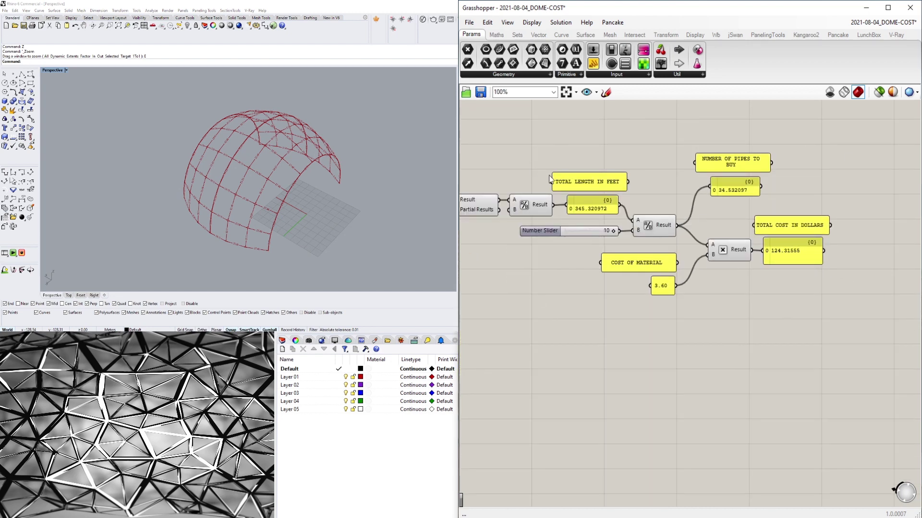
pyautogui.moveTo(849, 328); pyautogui.dragTo(727, 358)
# - Shift the Arc component fed directly by the YZ Plane and SIZE1 slightly sideways on the canvas
pyautogui.scroll(-3, 727, 358)
pyautogui.moveTo(580, 353); pyautogui.dragTo(722, 322, button='right')
pyautogui.scroll(-3, 723, 324)
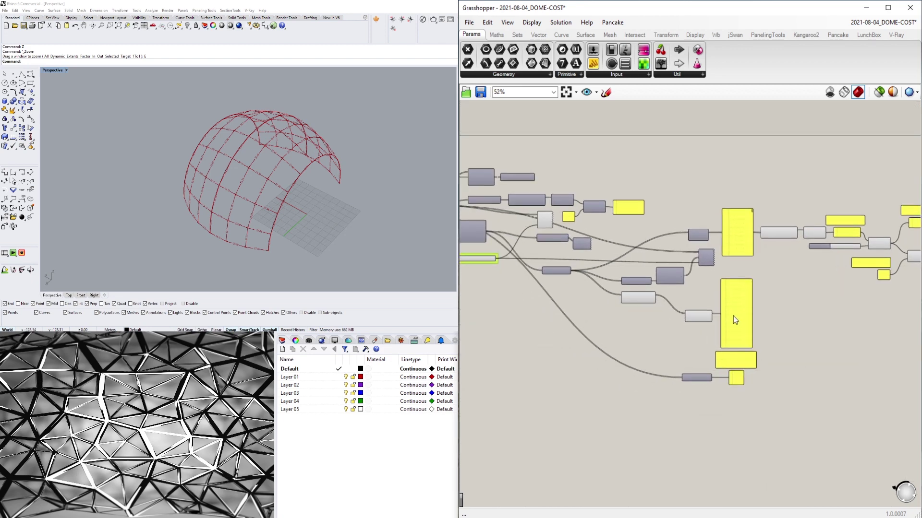
pyautogui.scroll(4, 578, 283)
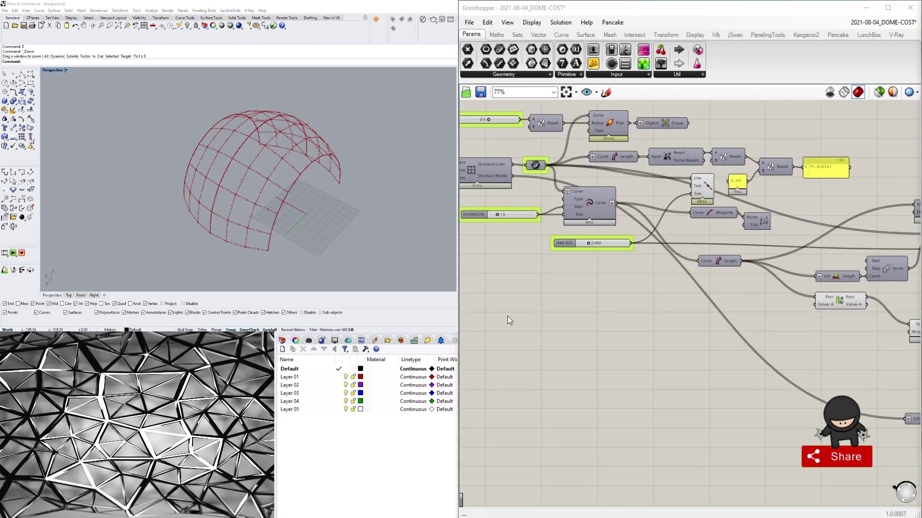
pyautogui.moveTo(516, 318); pyautogui.dragTo(773, 378, button='right')
pyautogui.moveTo(649, 249); pyautogui.dragTo(787, 317, button='right')
pyautogui.click(766, 248)
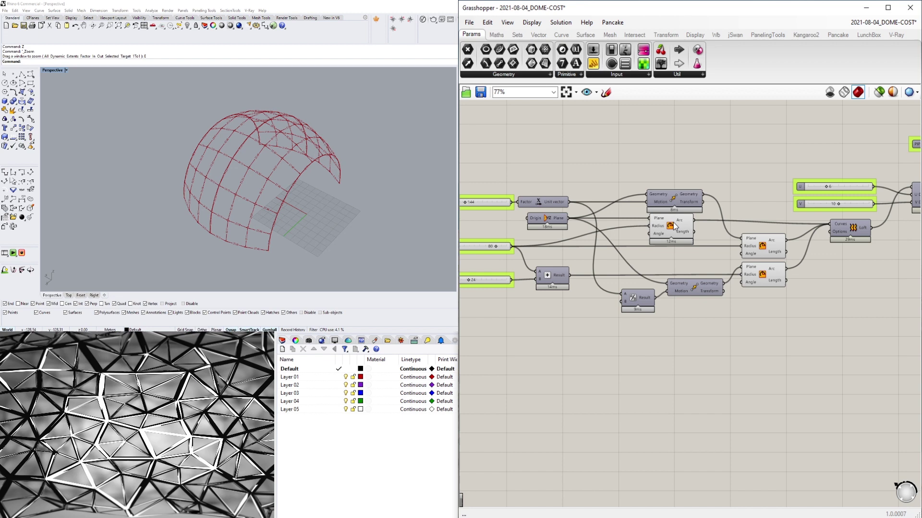
pyautogui.moveTo(676, 231); pyautogui.dragTo(682, 230)
pyautogui.click(780, 384)
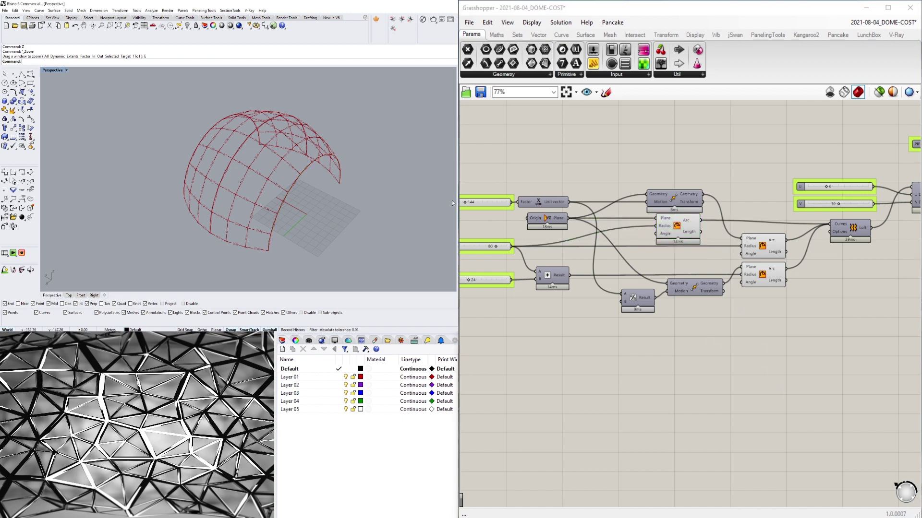
# - Select the three Arc components to highlight both end arcs and the middle arc on the dome
pyautogui.moveTo(370, 158); pyautogui.dragTo(310, 186, button='right')
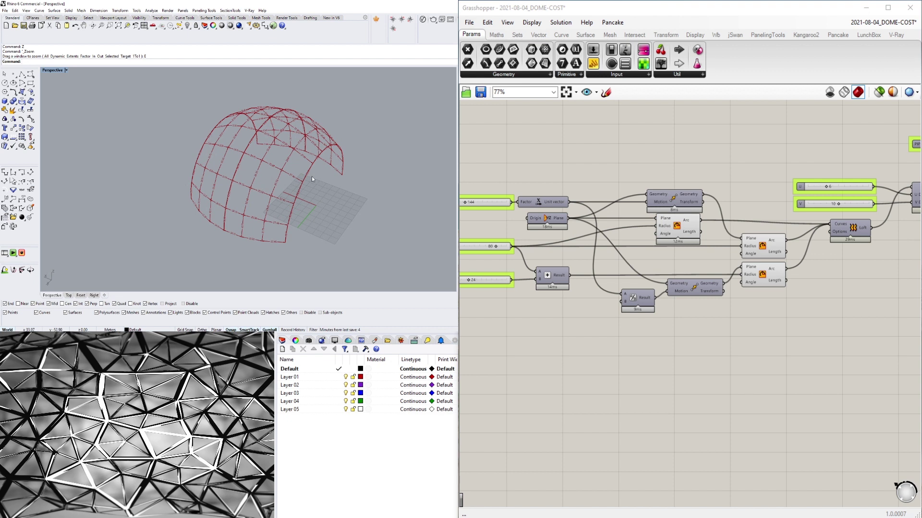
pyautogui.click(620, 399)
pyautogui.moveTo(678, 333); pyautogui.dragTo(764, 350, button='right')
pyautogui.moveTo(777, 302); pyautogui.dragTo(760, 305, button='right')
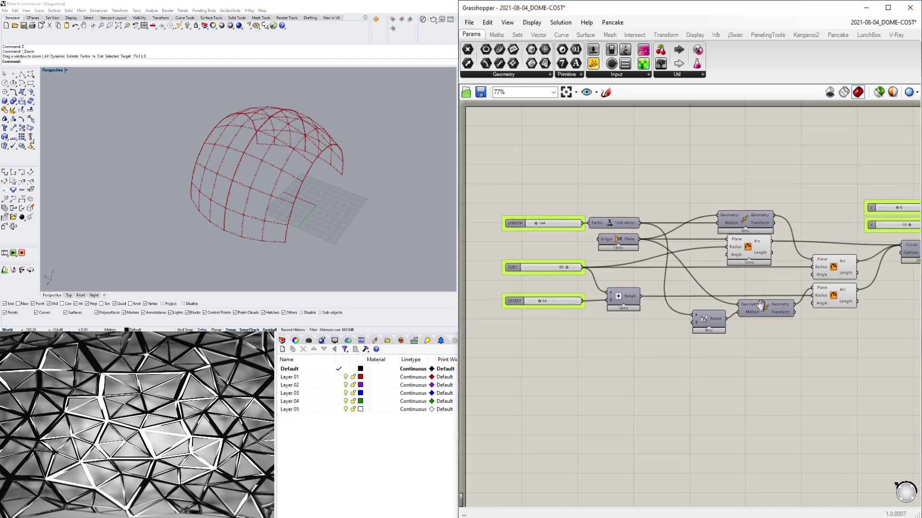
pyautogui.click(836, 272)
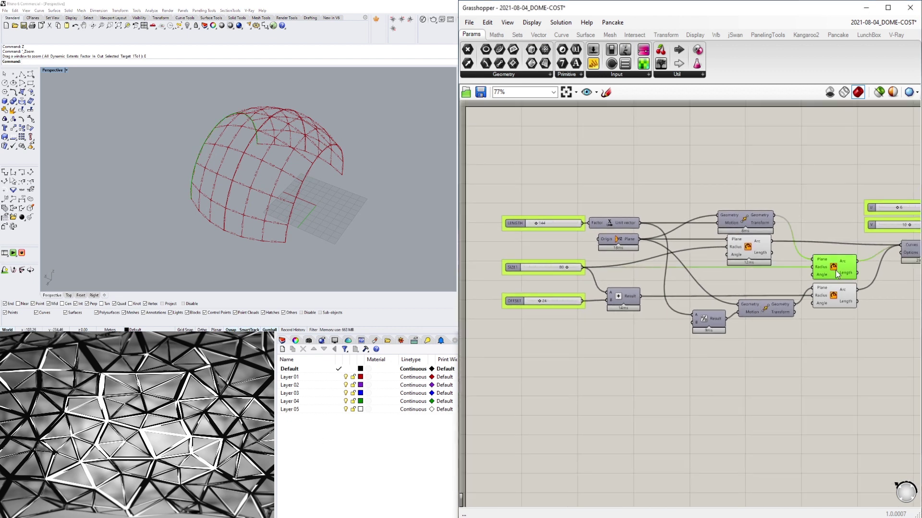
pyautogui.keyDown('shift'); pyautogui.click(845, 301); pyautogui.keyUp('shift')
pyautogui.moveTo(830, 293); pyautogui.dragTo(795, 307, button='right')
pyautogui.click(817, 350)
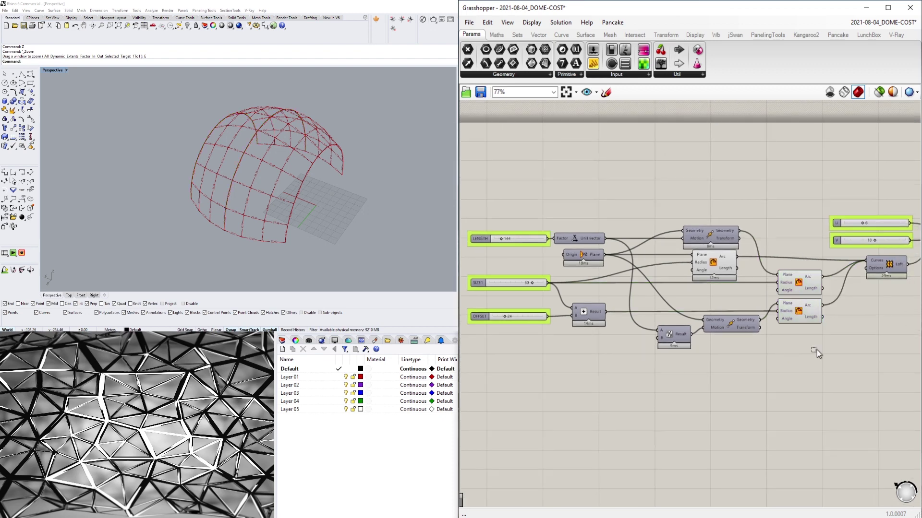
pyautogui.click(794, 284)
pyautogui.keyDown('shift'); pyautogui.click(726, 262); pyautogui.keyUp('shift')
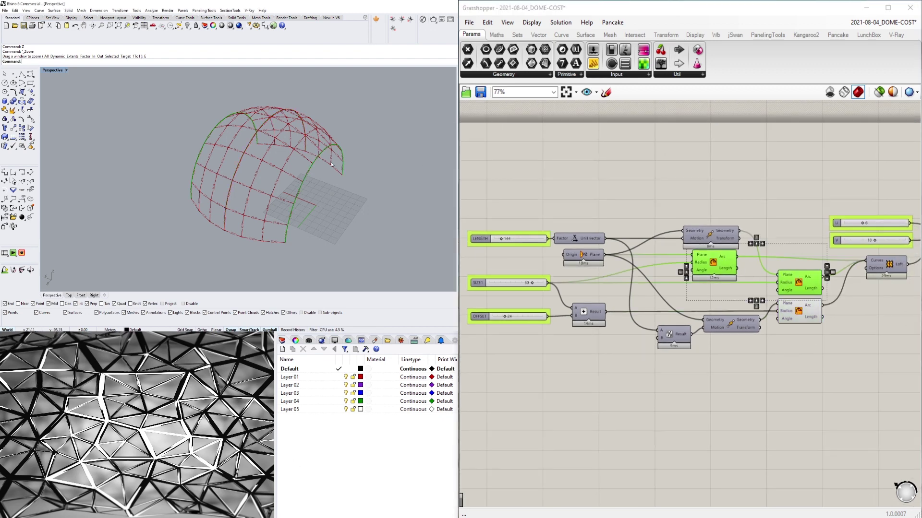
pyautogui.moveTo(193, 149); pyautogui.dragTo(218, 125, button='right')
pyautogui.keyDown('shift'); pyautogui.click(819, 319); pyautogui.keyUp('shift')
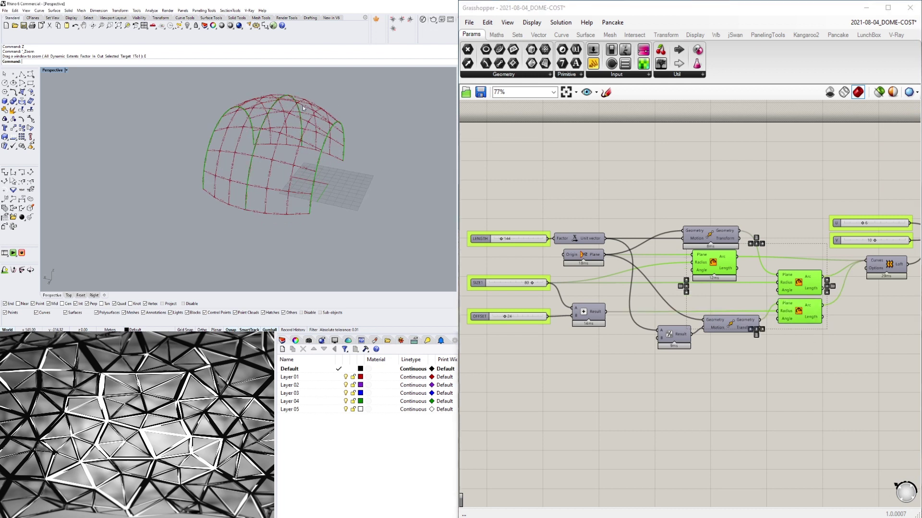
# - Turn on the Loft component's preview to show the dome surface, and turn it back off
pyautogui.click(738, 324)
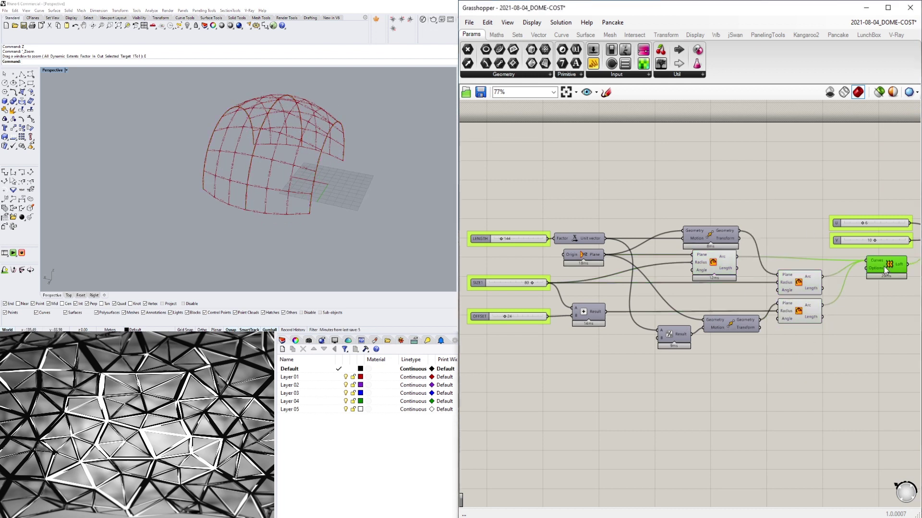
pyautogui.rightClick(885, 267)
pyautogui.click(894, 286)
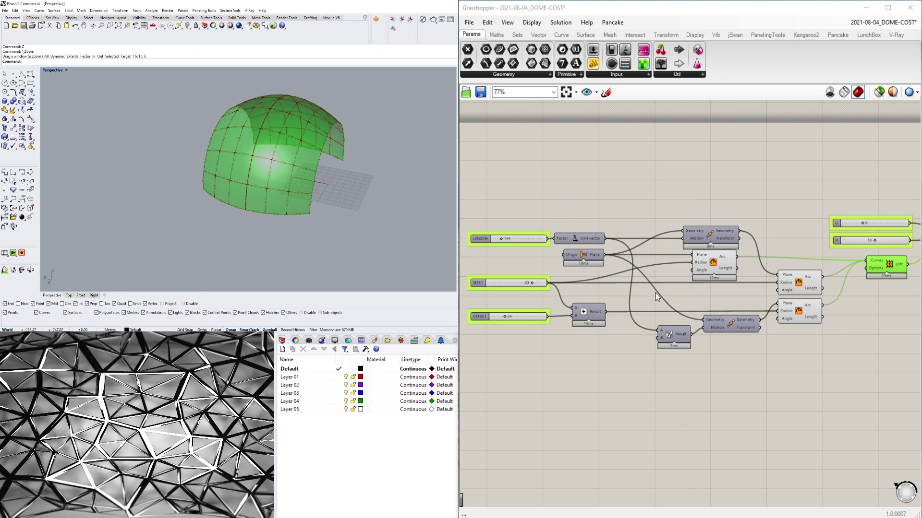
pyautogui.click(836, 372)
pyautogui.moveTo(837, 372); pyautogui.dragTo(786, 371, button='right')
pyautogui.click(839, 268)
pyautogui.rightClick(839, 268)
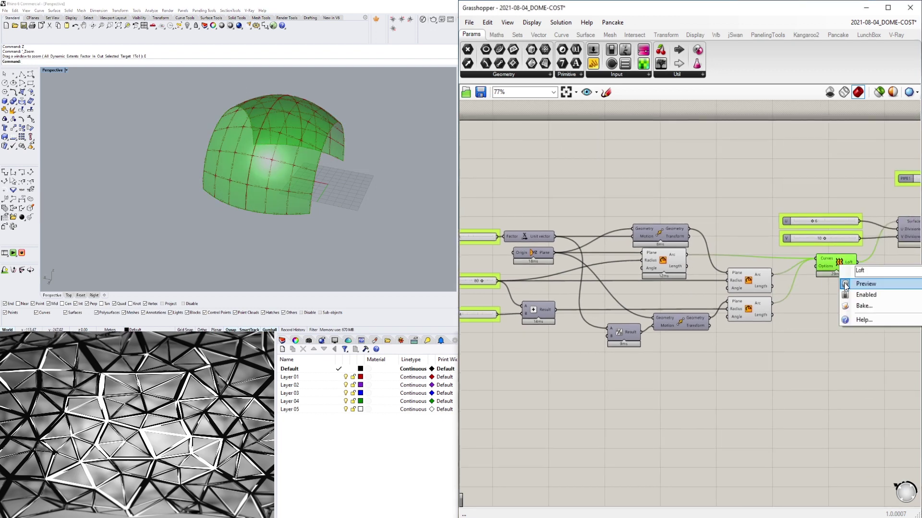
pyautogui.click(852, 283)
# - Highlight the far end arc and the middle arc on the dome one after the other by selecting their Arc components
pyautogui.moveTo(714, 346); pyautogui.dragTo(790, 343, button='right')
pyautogui.click(827, 283)
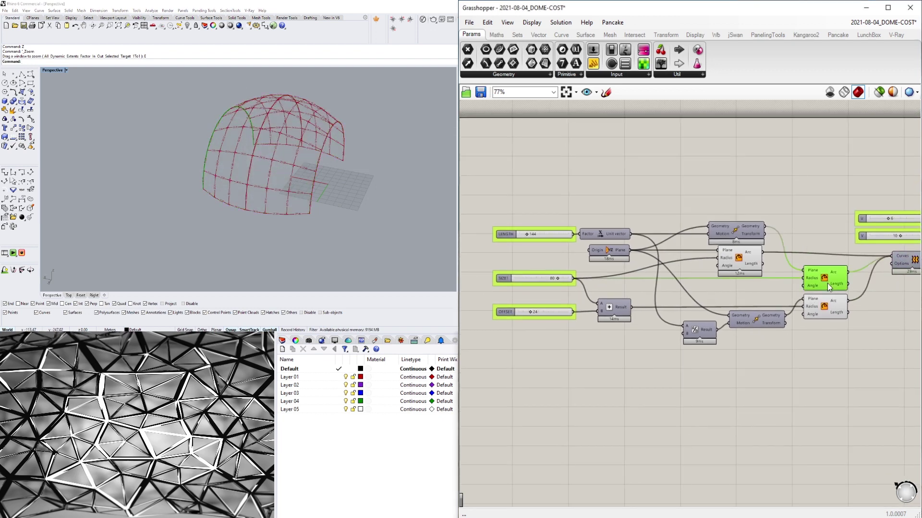
pyautogui.click(822, 311)
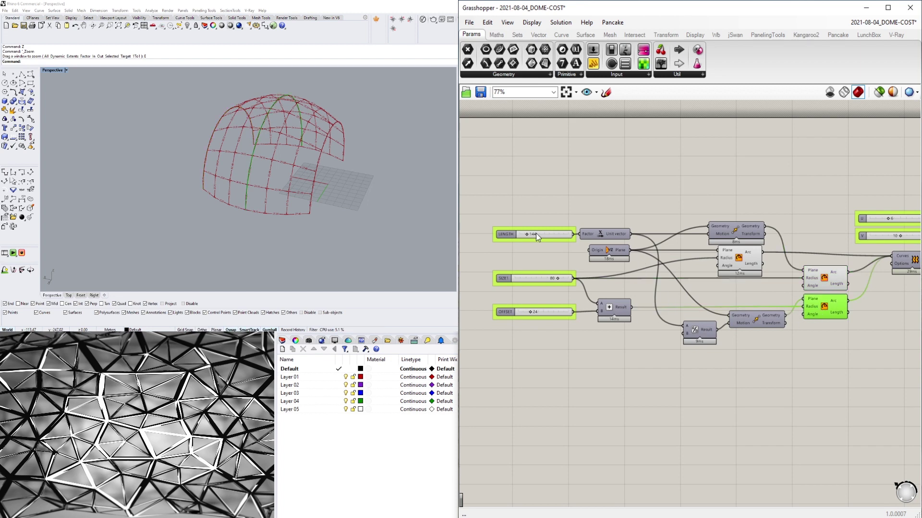
# - Set the OFFSET slider to 31 and check the member lengths along the dome's sides
pyautogui.scroll(4, 536, 233)
pyautogui.moveTo(556, 287); pyautogui.dragTo(669, 233, button='right')
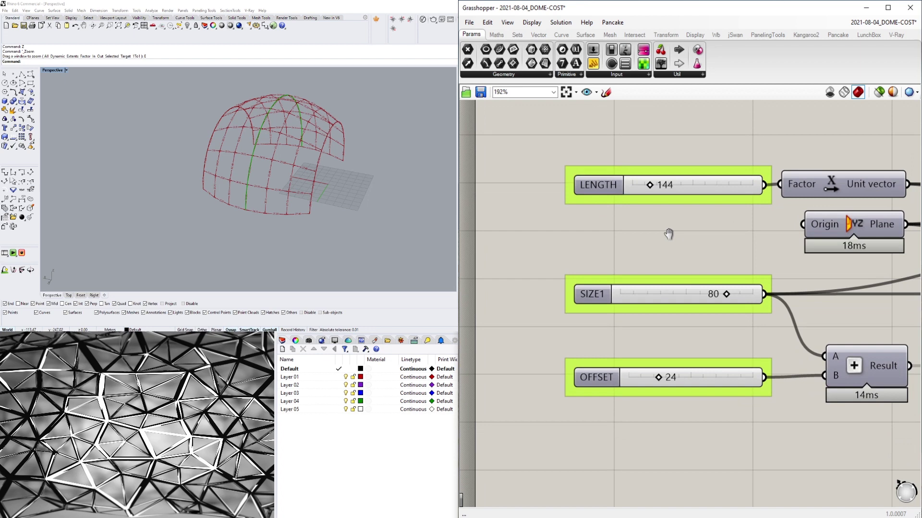
pyautogui.scroll(2, 621, 370)
pyautogui.moveTo(623, 367)
pyautogui.mouseDown()
pyautogui.moveTo(658, 372)
pyautogui.moveTo(627, 371)
pyautogui.moveTo(636, 370)
pyautogui.mouseUp()
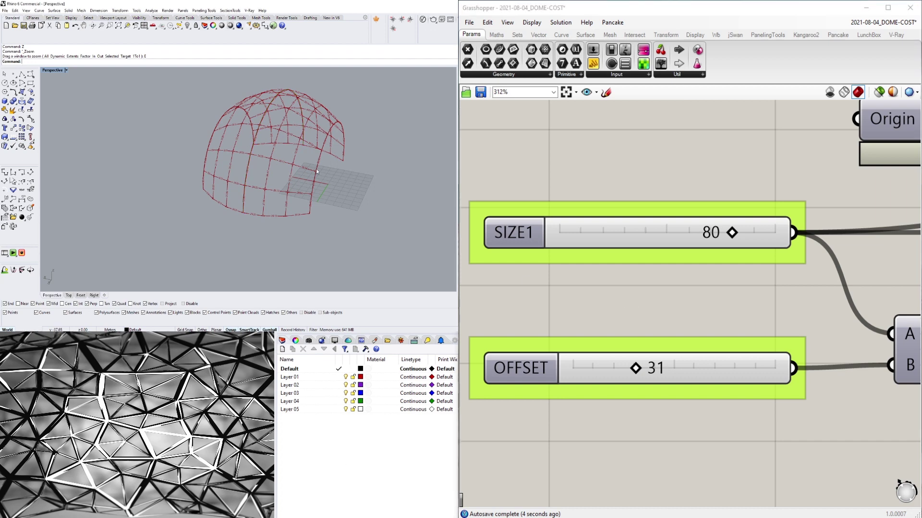
pyautogui.scroll(5, 316, 168)
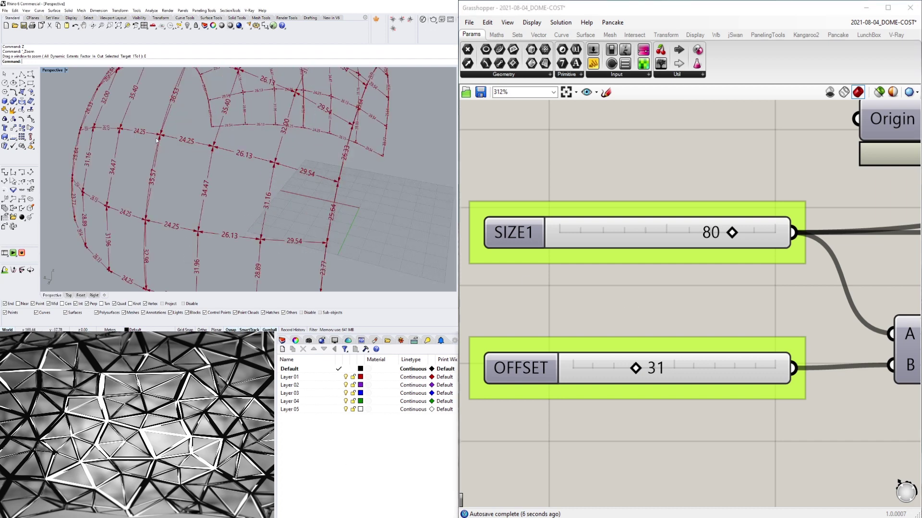
pyautogui.scroll(-5, 245, 180)
pyautogui.scroll(5, 246, 182)
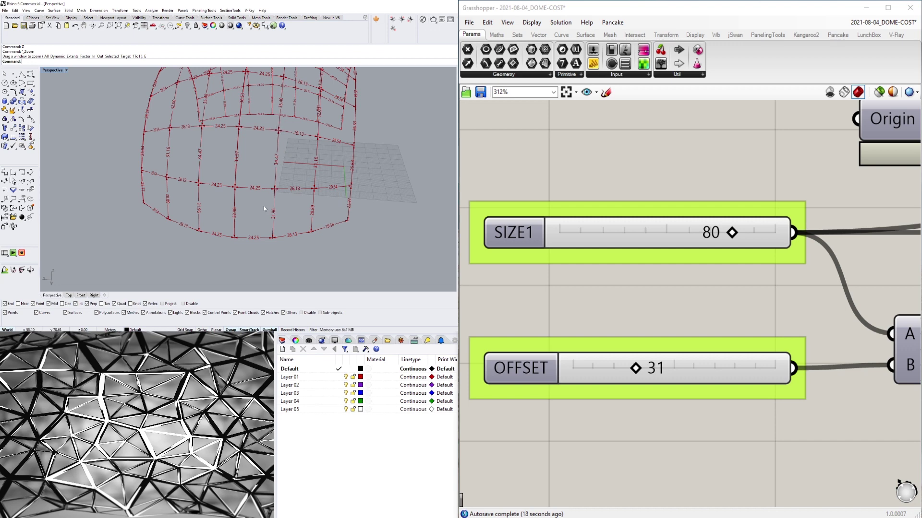
pyautogui.moveTo(271, 164); pyautogui.dragTo(227, 196, button='right')
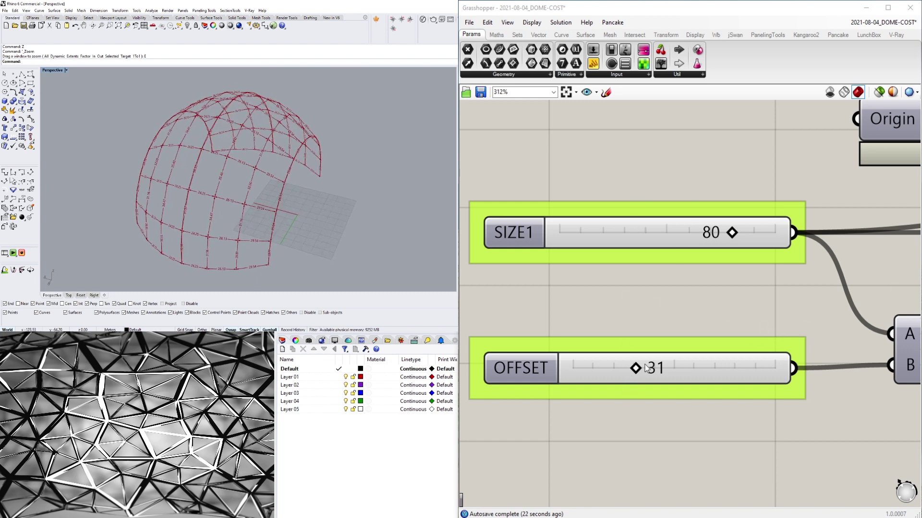
# - Set the OFFSET slider to 35 to make the dome's middle arc bulge further
pyautogui.moveTo(302, 240); pyautogui.dragTo(113, 166, button='right')
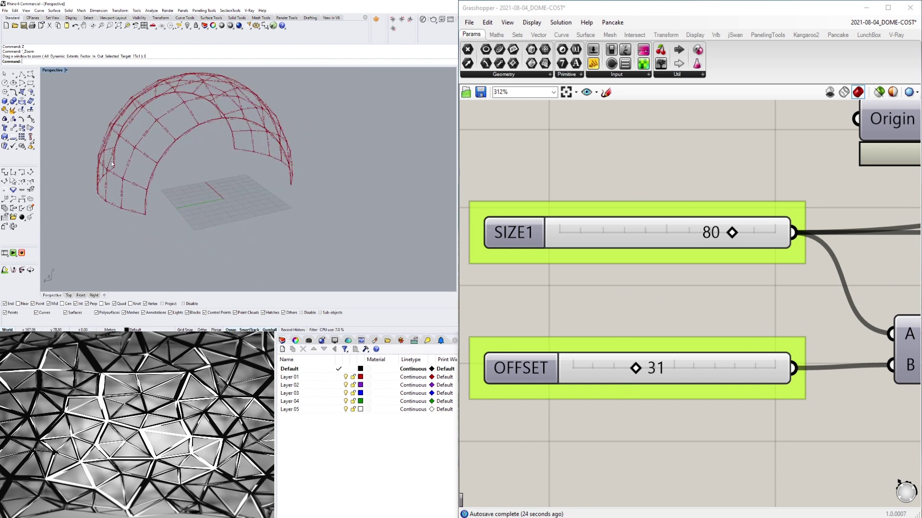
pyautogui.moveTo(635, 368); pyautogui.dragTo(643, 368)
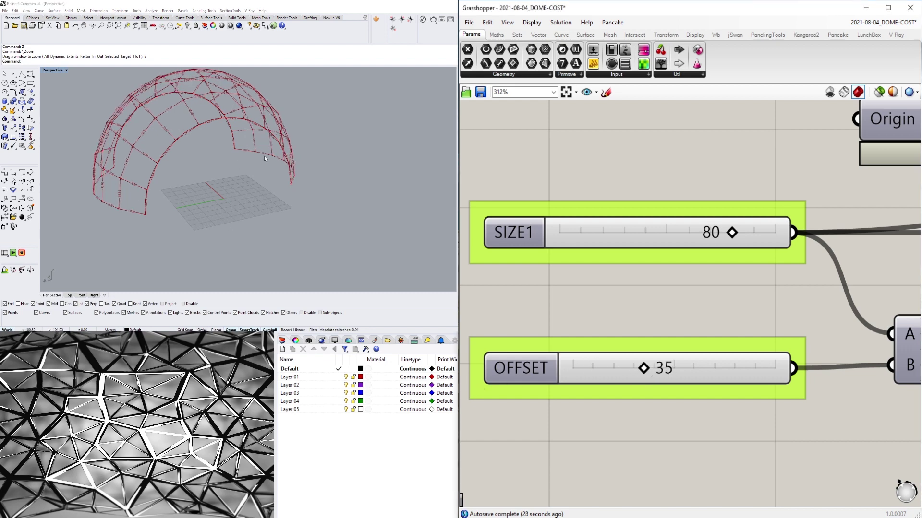
pyautogui.moveTo(159, 158); pyautogui.dragTo(267, 212, button='right')
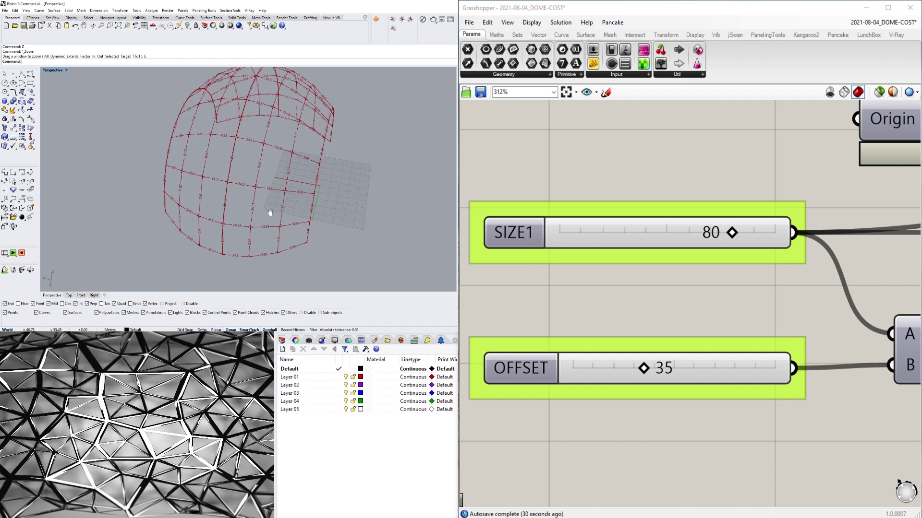
# - Examine the member length labels along the dome's base, sides and opening from several angles
pyautogui.scroll(2, 233, 209)
pyautogui.scroll(4, 233, 210)
pyautogui.scroll(-7, 200, 245)
pyautogui.moveTo(201, 245); pyautogui.dragTo(230, 237, button='right')
pyautogui.scroll(5, 230, 236)
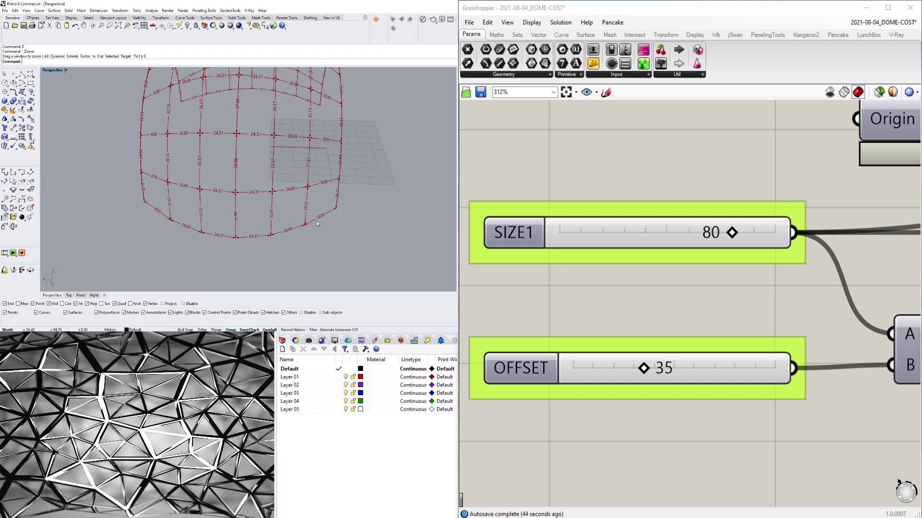
pyautogui.moveTo(365, 216); pyautogui.dragTo(285, 232, button='right')
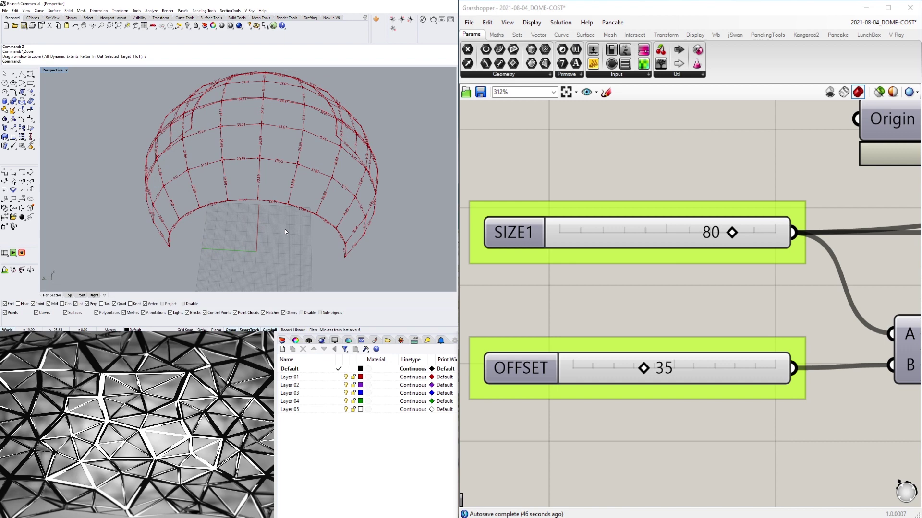
pyautogui.scroll(5, 234, 163)
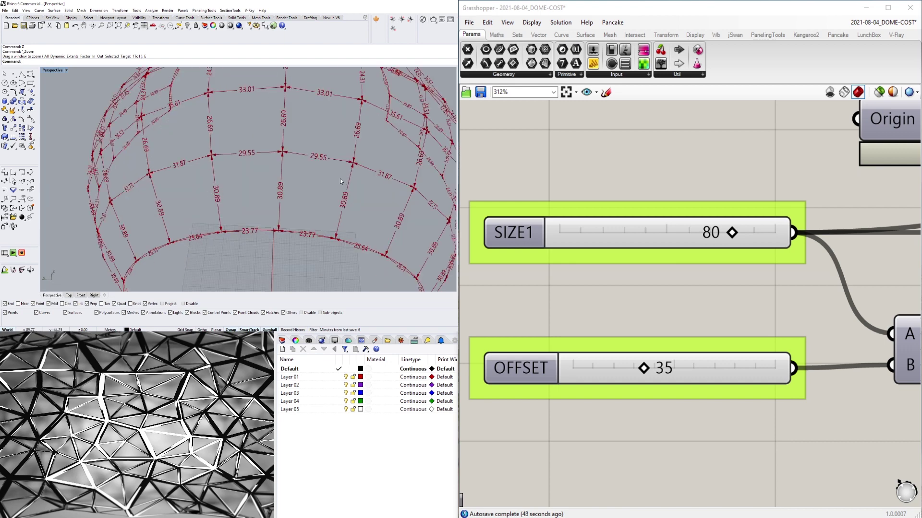
pyautogui.scroll(-5, 340, 179)
pyautogui.moveTo(338, 216); pyautogui.dragTo(299, 189, button='right')
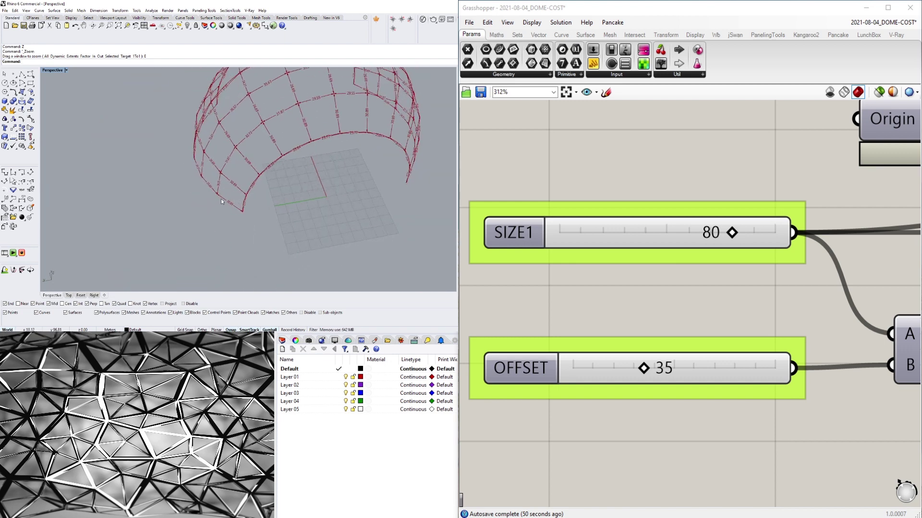
# - Set the OFFSET slider to 24 to reduce the bulge of the dome's middle arc
pyautogui.scroll(3, 225, 201)
pyautogui.scroll(-5, 226, 198)
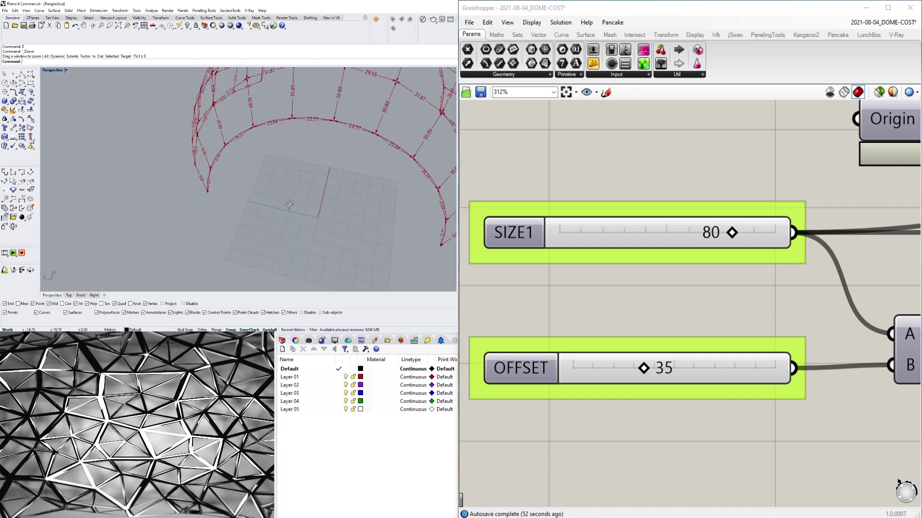
pyautogui.moveTo(439, 211); pyautogui.dragTo(356, 178, button='right')
pyautogui.scroll(-5, 364, 217)
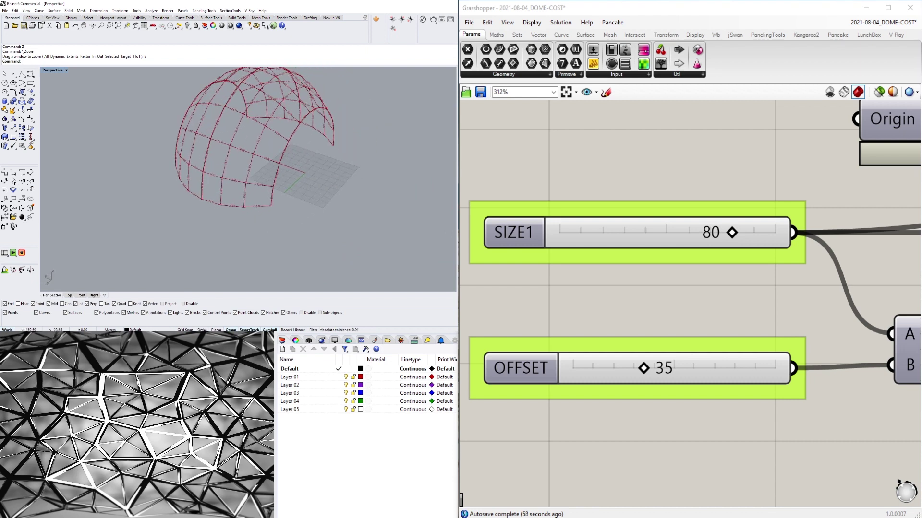
pyautogui.moveTo(644, 369); pyautogui.dragTo(627, 369)
pyautogui.doubleClick(649, 368)
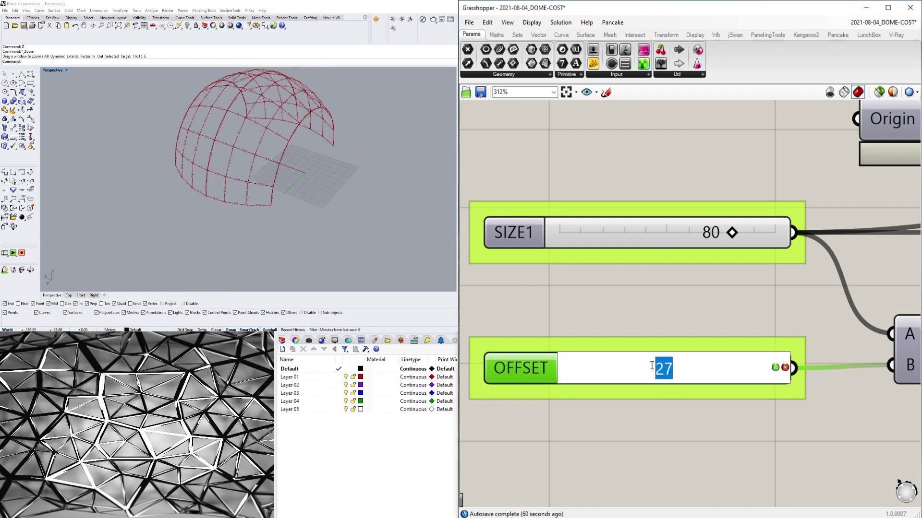
pyautogui.write('24')
pyautogui.press('Return')
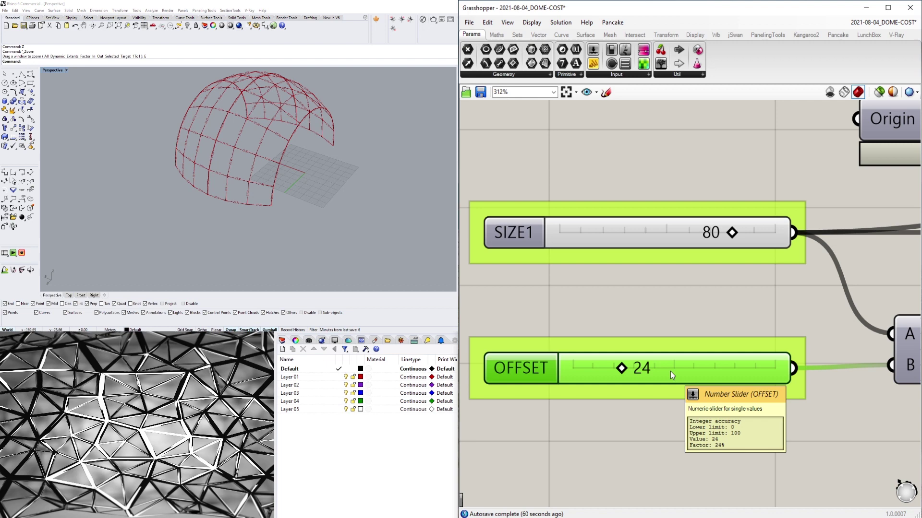
# - Turn on the Loft component's preview to view the dome surface, and turn it off again
pyautogui.scroll(-6, 725, 322)
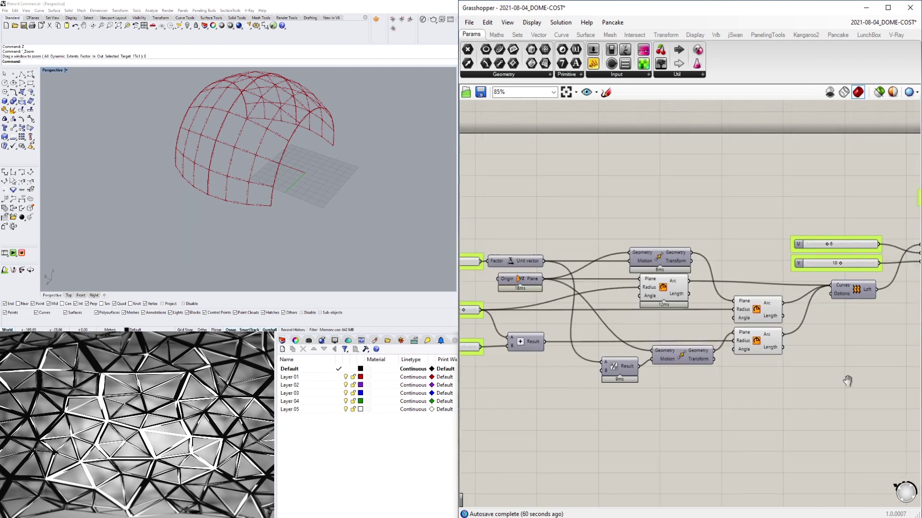
pyautogui.rightClick(721, 277)
pyautogui.click(732, 292)
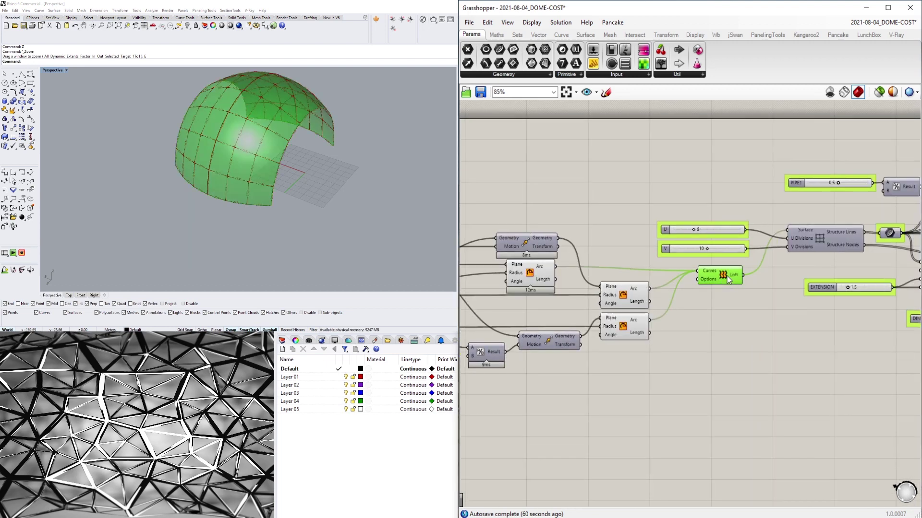
pyautogui.rightClick(726, 275)
pyautogui.click(735, 290)
pyautogui.scroll(3, 740, 269)
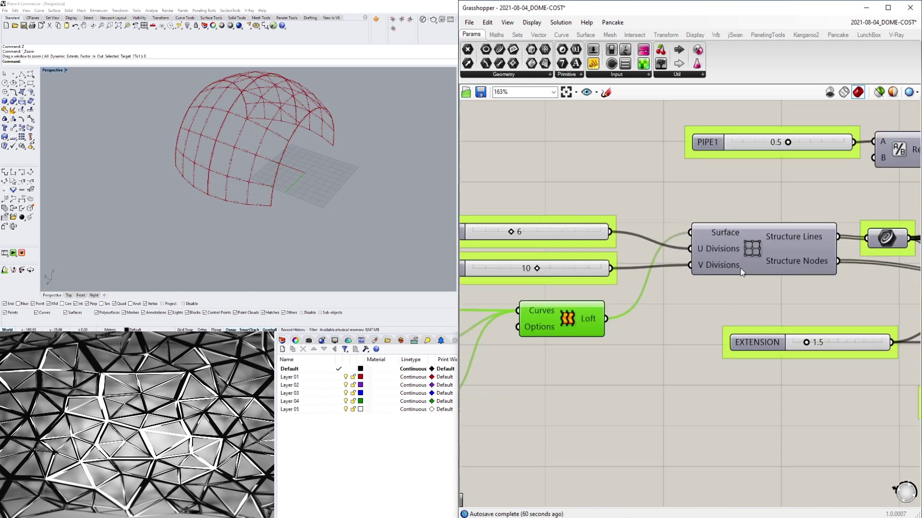
# - Select the component that divides the lofted surface into structure lines and locate it among LunchBox's Structure tools
pyautogui.click(755, 251)
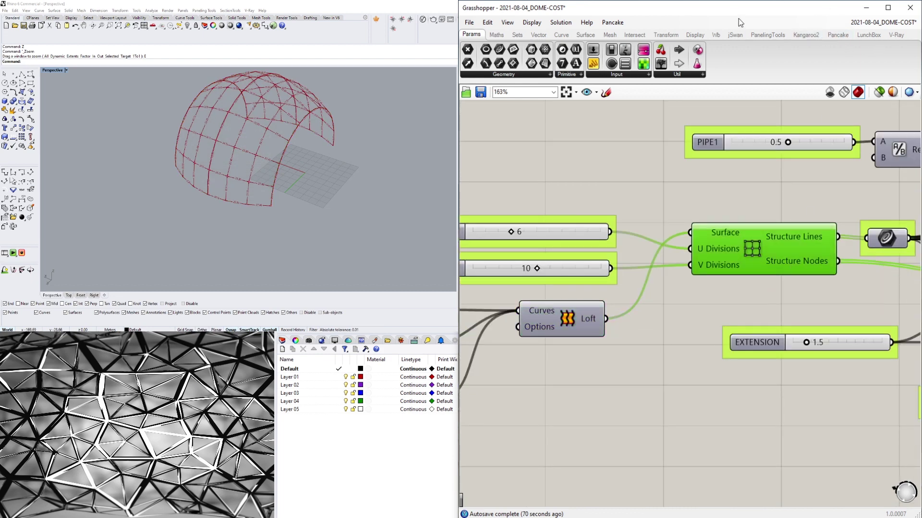
pyautogui.click(871, 37)
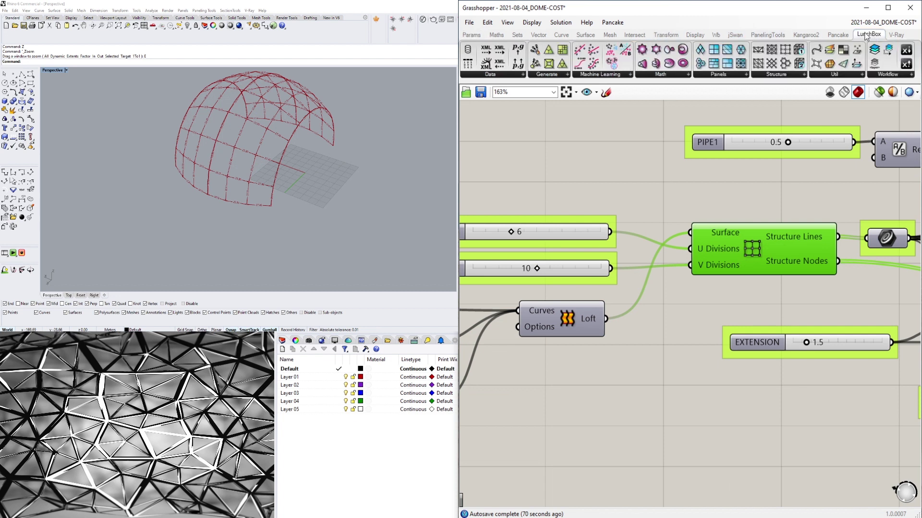
pyautogui.click(773, 73)
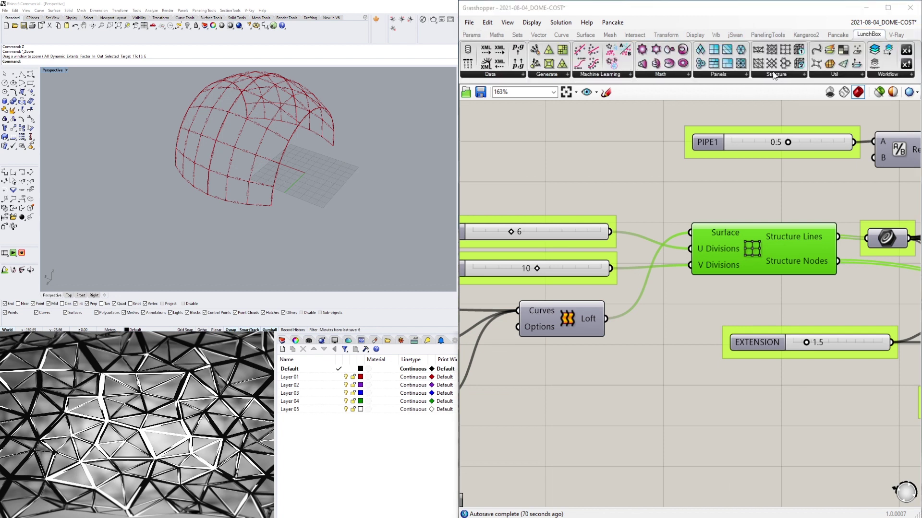
pyautogui.click(583, 116)
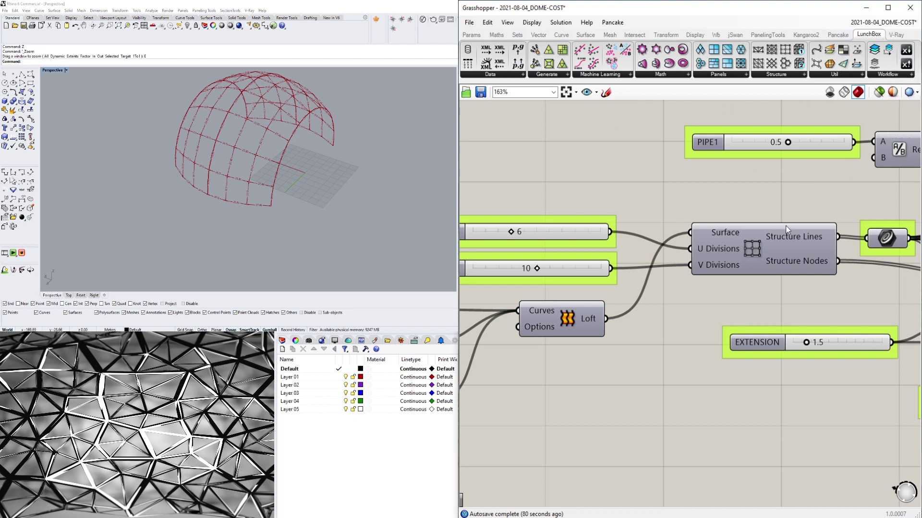
pyautogui.click(760, 245)
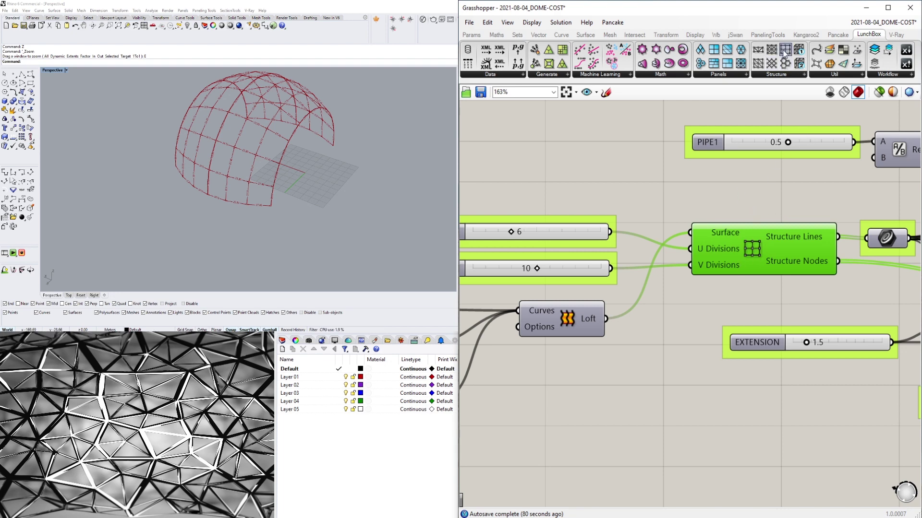
pyautogui.click(782, 186)
# - Turn on the preview of the curve extension component fed by the EXTENSION slider
pyautogui.scroll(-3, 791, 203)
pyautogui.moveTo(802, 227); pyautogui.dragTo(610, 235, button='right')
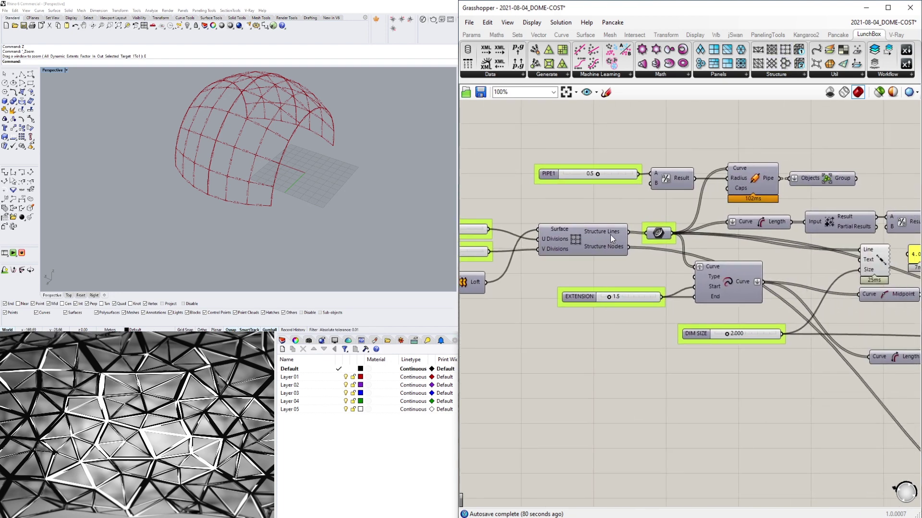
pyautogui.scroll(2, 639, 278)
pyautogui.moveTo(757, 328); pyautogui.dragTo(639, 269)
pyautogui.click(767, 325)
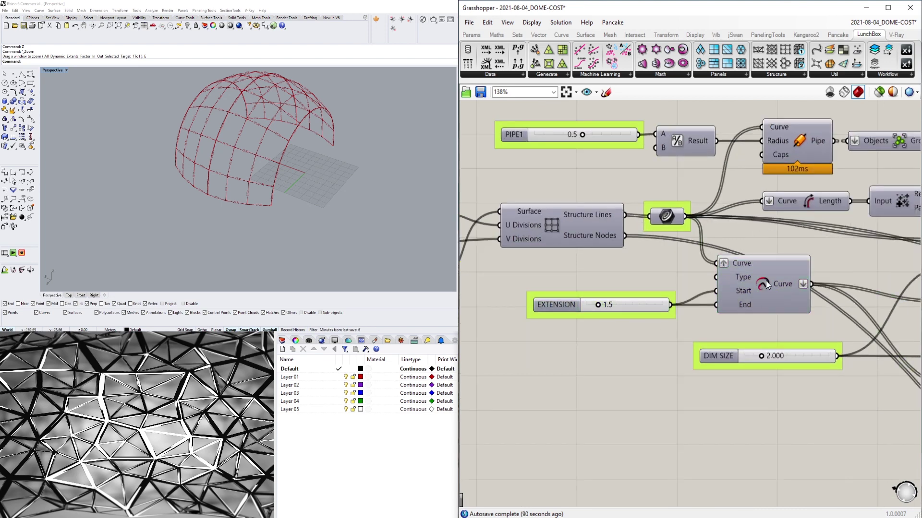
pyautogui.rightClick(765, 281)
pyautogui.click(782, 303)
# - Examine the extended member ends at the dome's joints and highlight the extended lines by selecting the curve extension component
pyautogui.click(320, 159)
pyautogui.scroll(12, 268, 182)
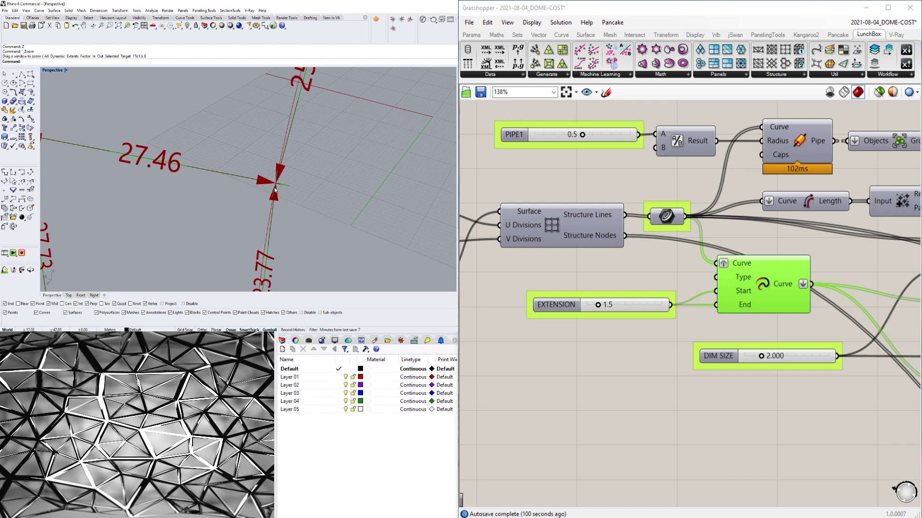
pyautogui.scroll(-14, 355, 202)
pyautogui.click(750, 413)
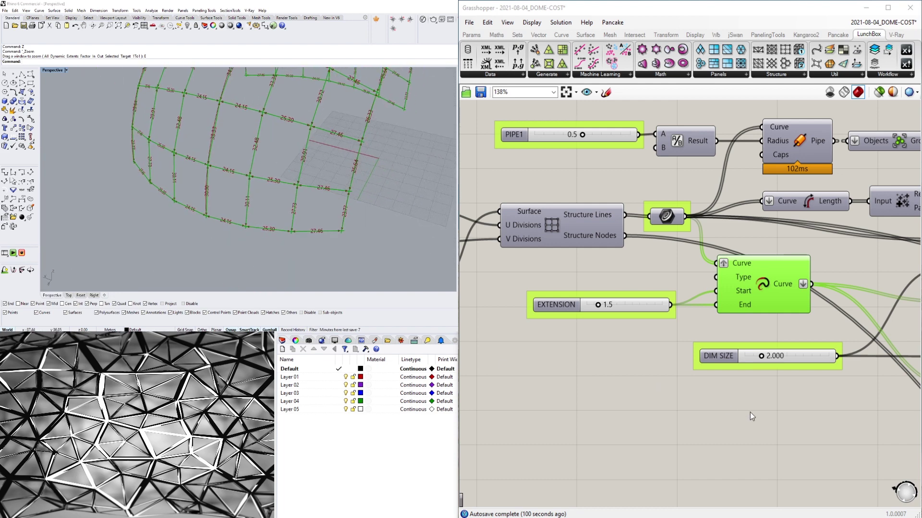
pyautogui.moveTo(734, 290); pyautogui.dragTo(679, 289, button='right')
pyautogui.click(679, 289)
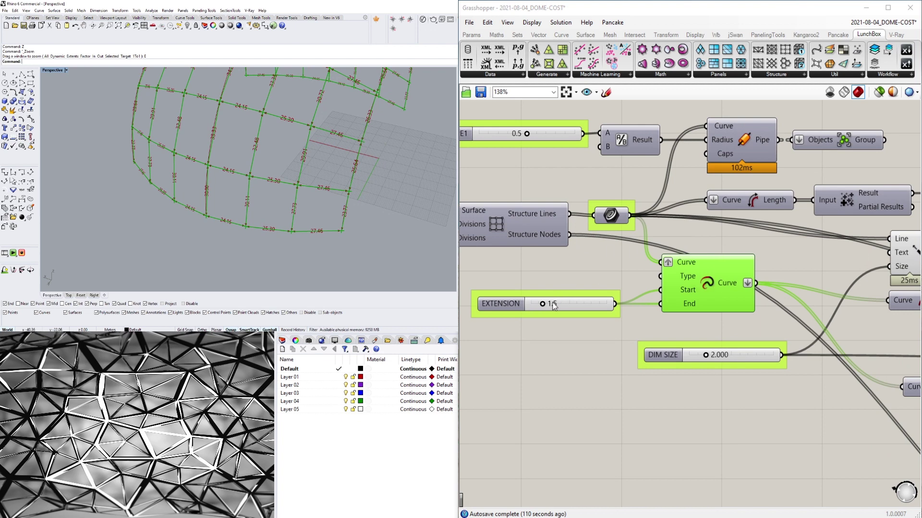
pyautogui.scroll(-2, 711, 303)
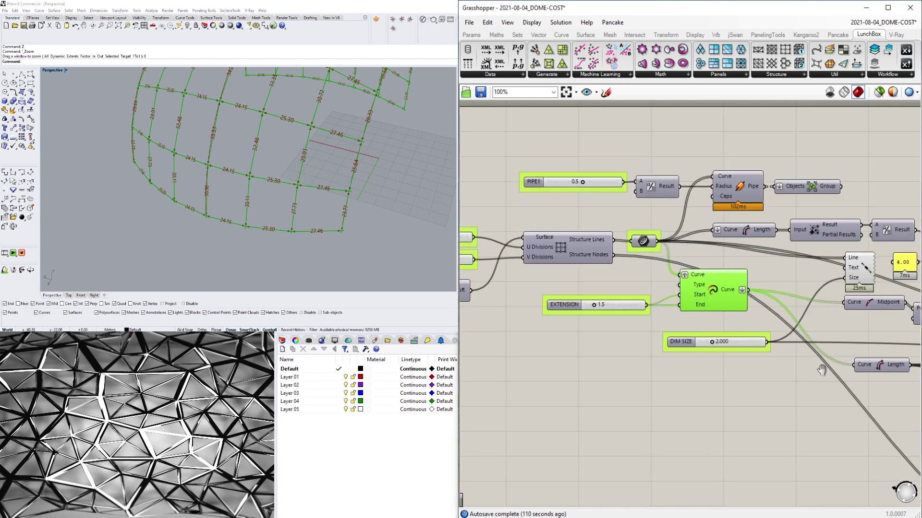
pyautogui.moveTo(829, 369); pyautogui.dragTo(681, 351, button='right')
pyautogui.click(672, 382)
pyautogui.moveTo(644, 397); pyautogui.dragTo(689, 401, button='right')
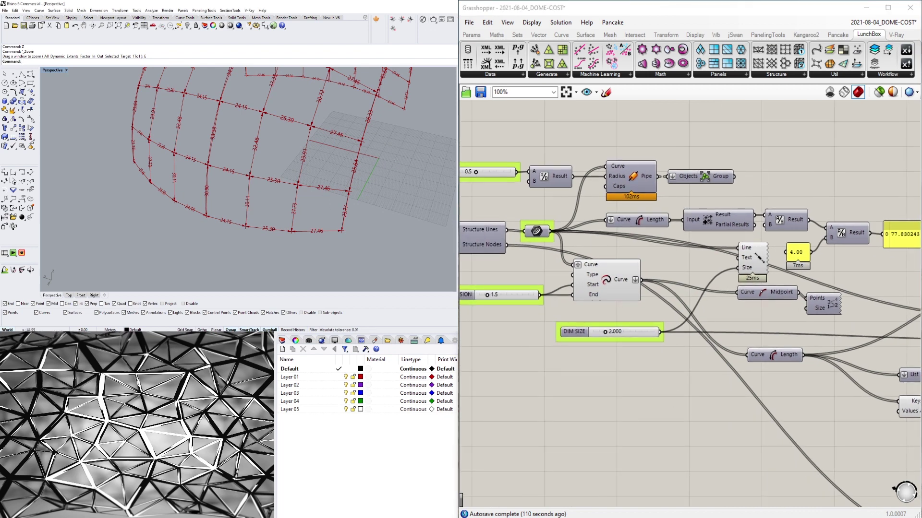
pyautogui.click(584, 277)
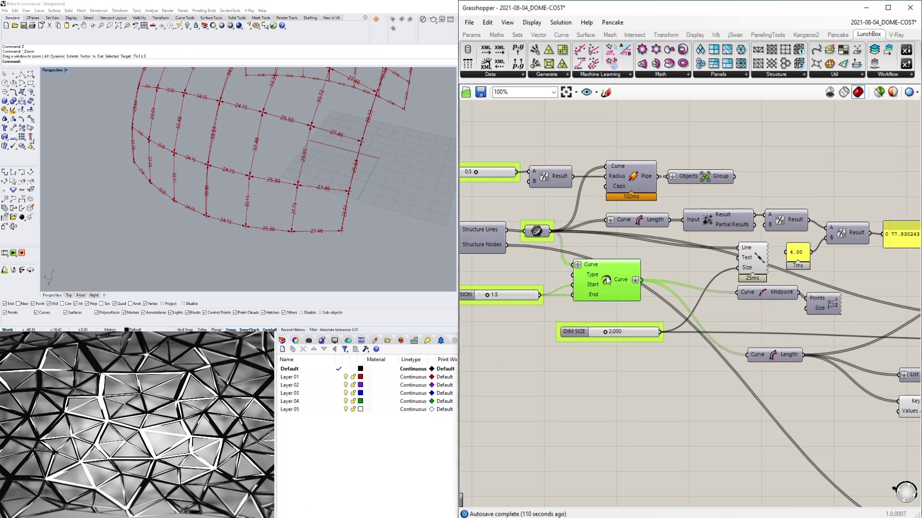
pyautogui.moveTo(702, 322); pyautogui.dragTo(679, 301, button='right')
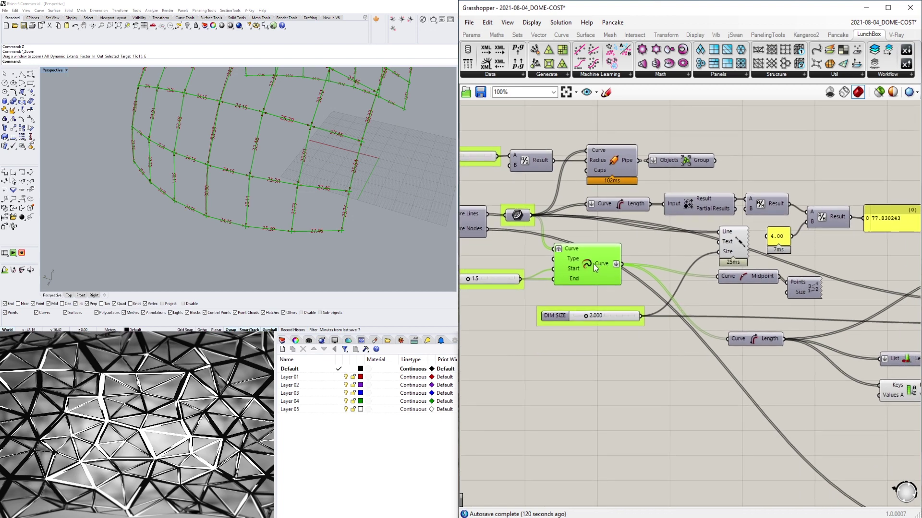
# - Select the Length component measuring the extended curves, toggle its preview, and trace its outputs to the length lists
pyautogui.click(754, 341)
pyautogui.rightClick(754, 342)
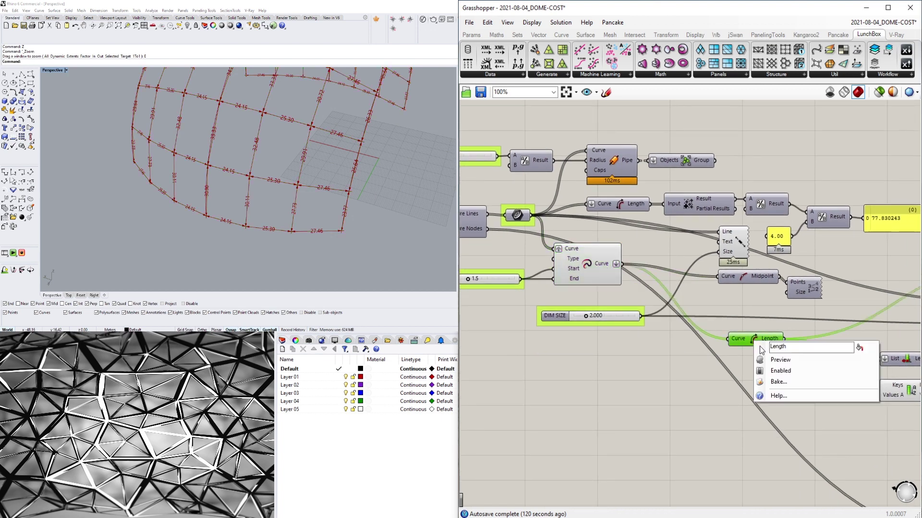
pyautogui.click(762, 358)
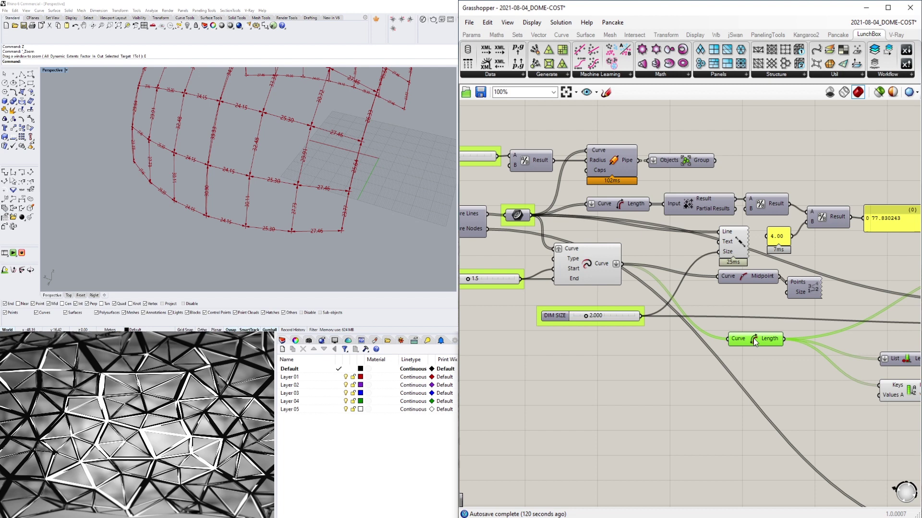
pyautogui.rightClick(751, 340)
pyautogui.click(768, 359)
pyautogui.moveTo(774, 358); pyautogui.dragTo(587, 349, button='right')
pyautogui.scroll(-1, 598, 338)
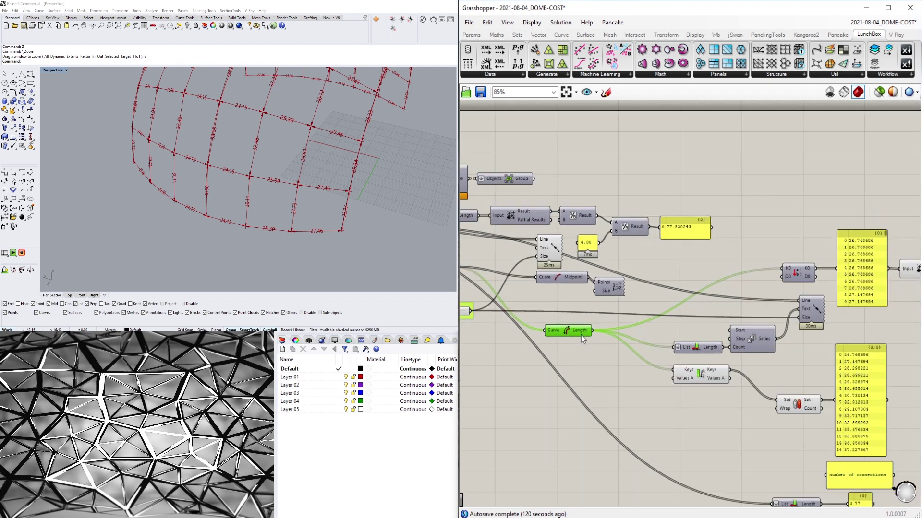
pyautogui.scroll(1, 584, 339)
pyautogui.moveTo(776, 340); pyautogui.dragTo(666, 318, button='right')
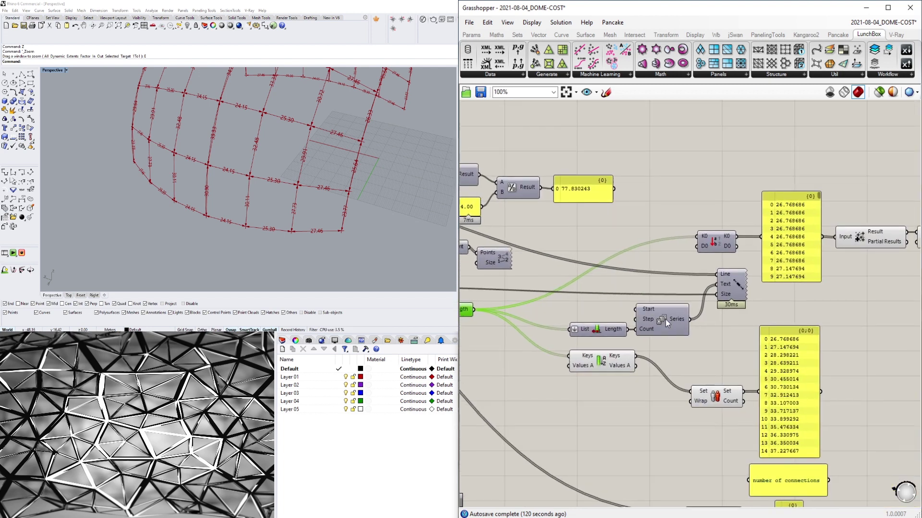
# - Inspect the sorted member length list and the TOTAL LENGTH IN FEET result by selecting their panels in turn
pyautogui.click(777, 256)
pyautogui.scroll(-2, 797, 286)
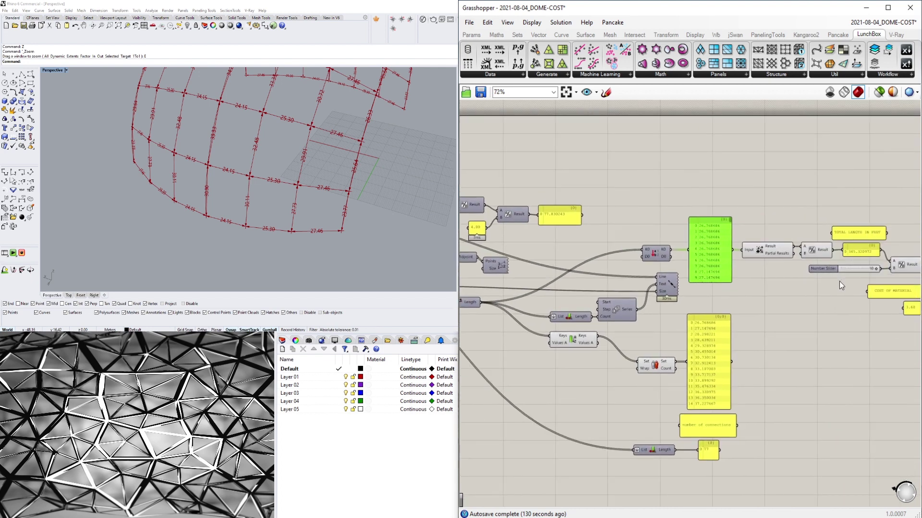
pyautogui.scroll(4, 816, 264)
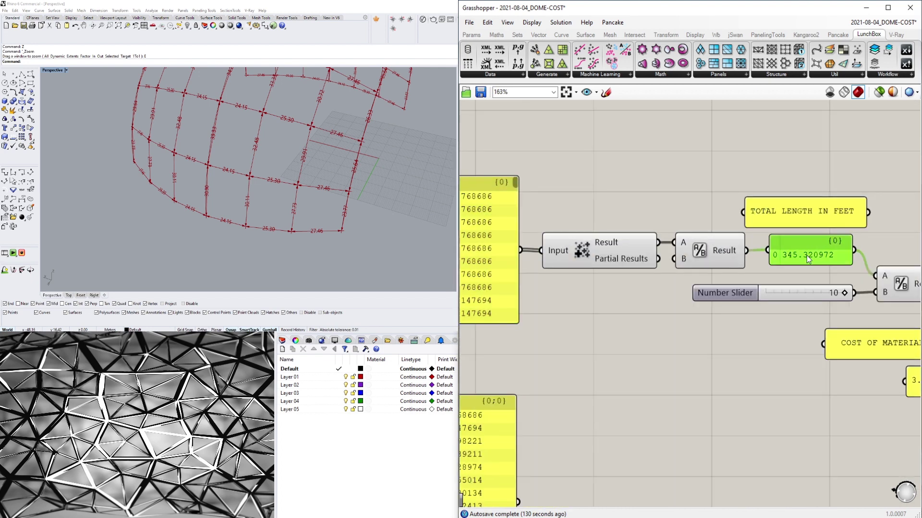
pyautogui.click(337, 234)
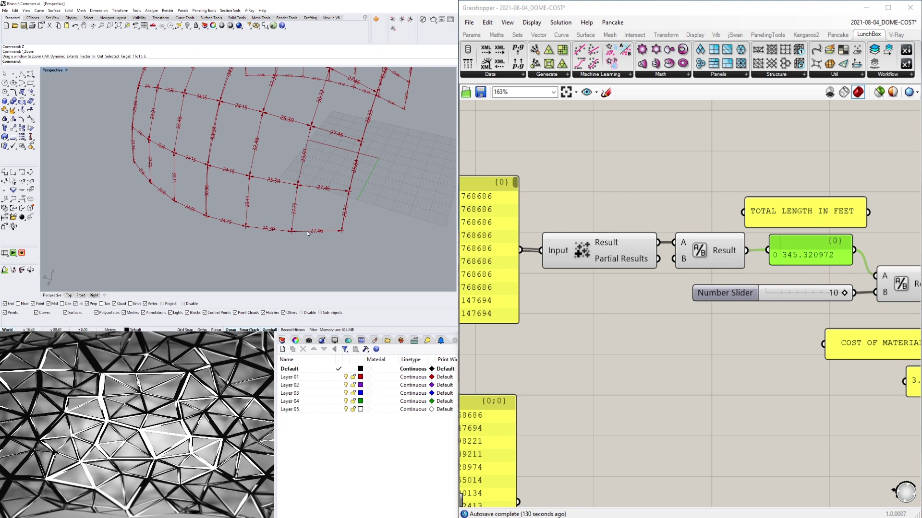
pyautogui.click(702, 321)
pyautogui.click(810, 255)
pyautogui.click(551, 409)
# - Move the Sort List component slightly down and line up the Delete Consecutive component directly beside it
pyautogui.scroll(-3, 549, 413)
pyautogui.moveTo(504, 436); pyautogui.dragTo(714, 326, button='right')
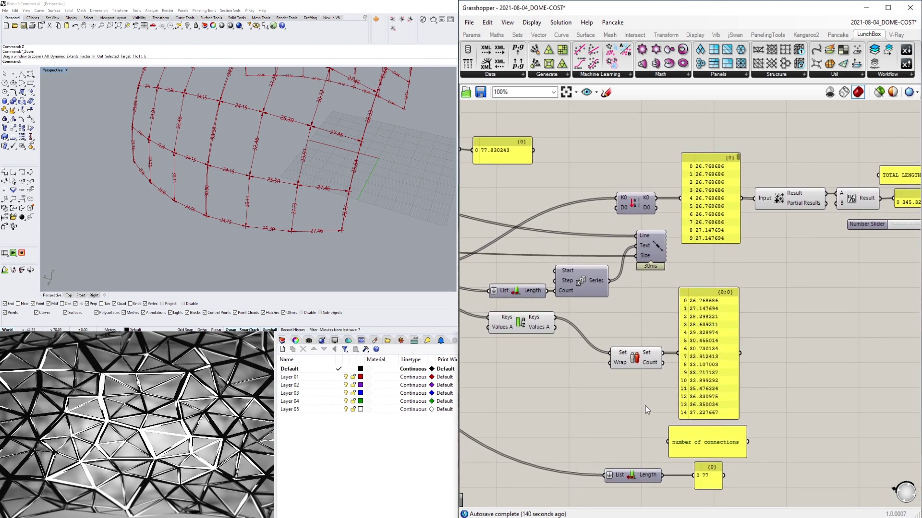
pyautogui.moveTo(572, 348); pyautogui.dragTo(695, 344, button='right')
pyautogui.moveTo(643, 319); pyautogui.dragTo(642, 334)
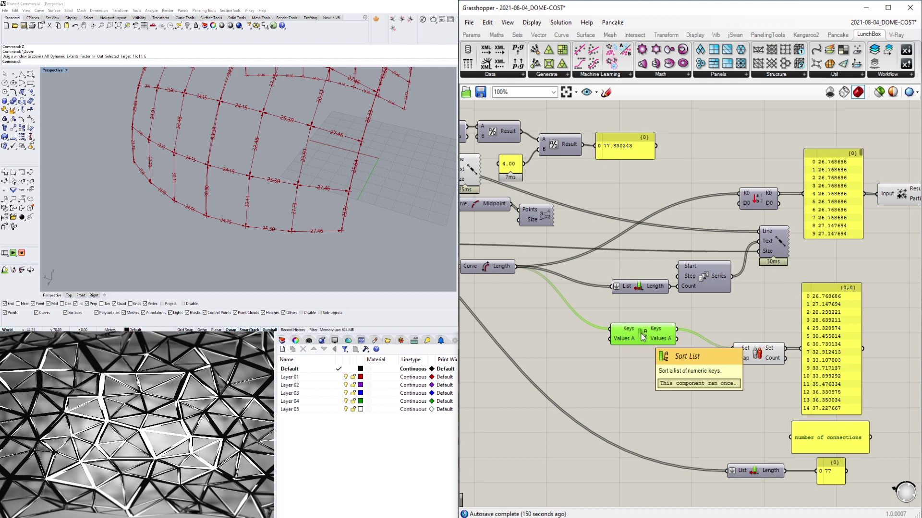
pyautogui.click(716, 419)
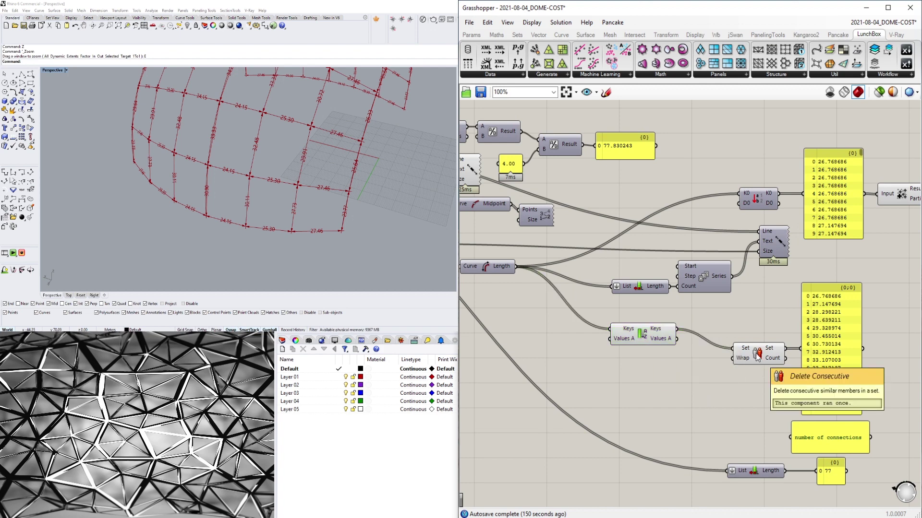
pyautogui.moveTo(756, 358); pyautogui.dragTo(728, 339)
pyautogui.click(740, 383)
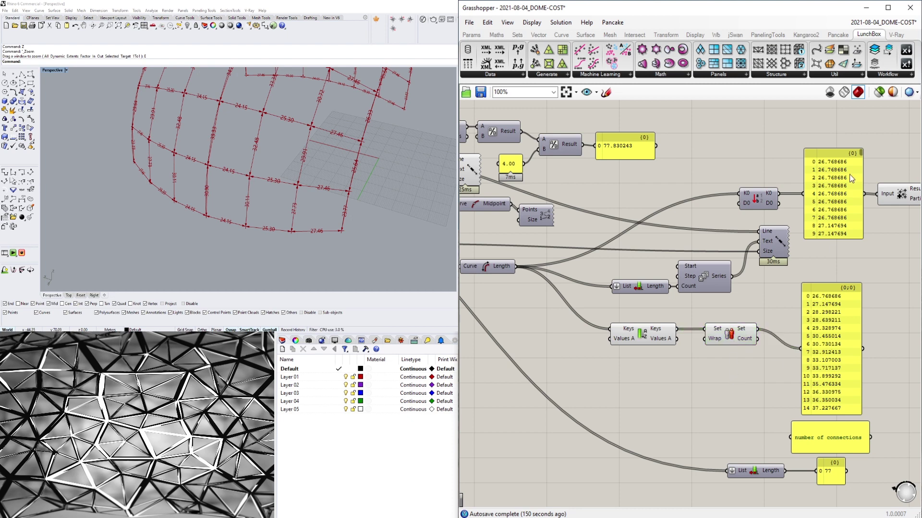
# - Move the panel listing the unique member lengths slightly up, away from the number of connections note
pyautogui.click(835, 376)
pyautogui.moveTo(835, 376); pyautogui.dragTo(836, 363)
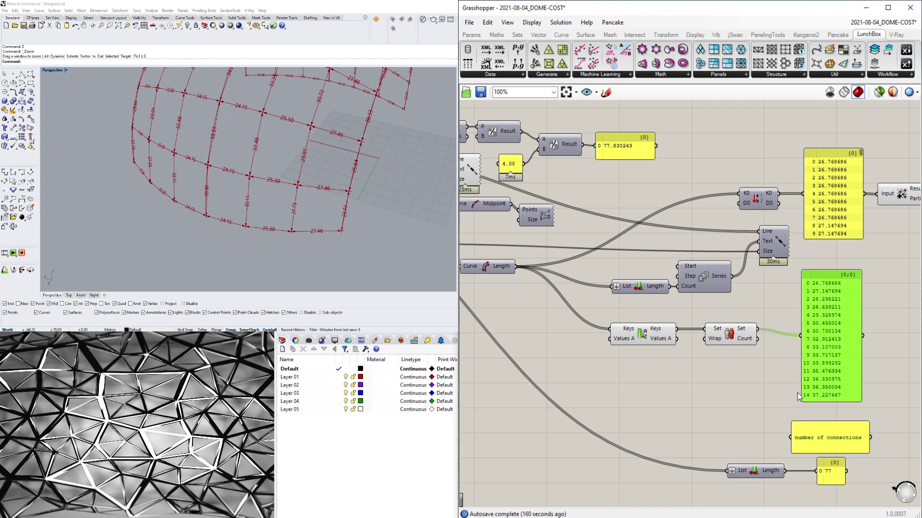
pyautogui.click(876, 295)
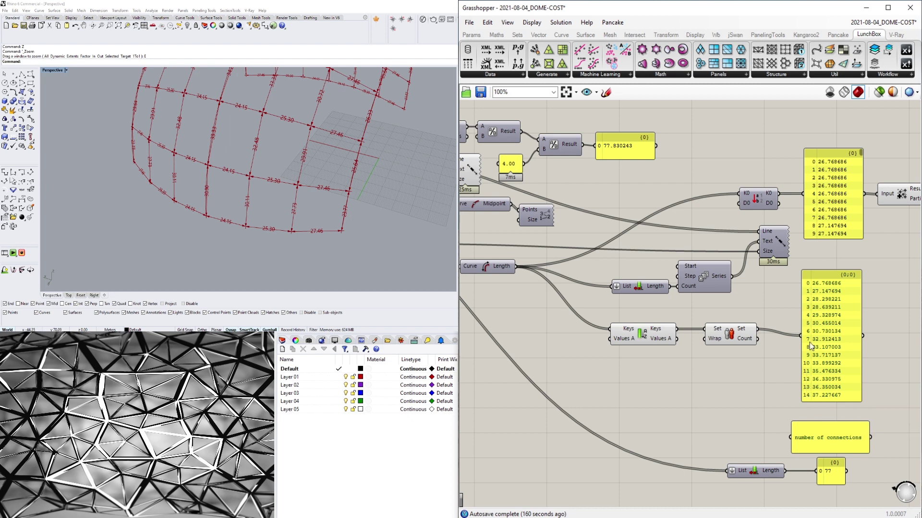
pyautogui.scroll(2, 816, 284)
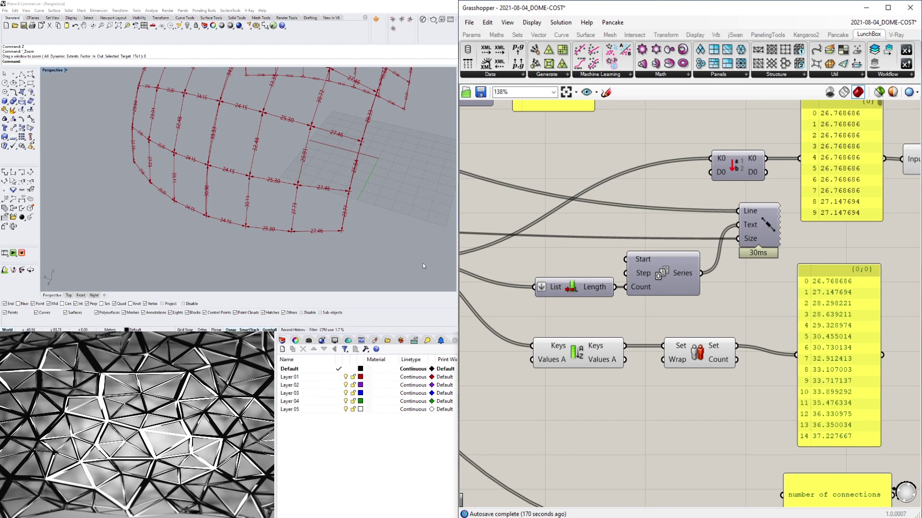
# - Raise the dome's OFFSET slider to 35
pyautogui.click(864, 319)
pyautogui.scroll(-2, 711, 420)
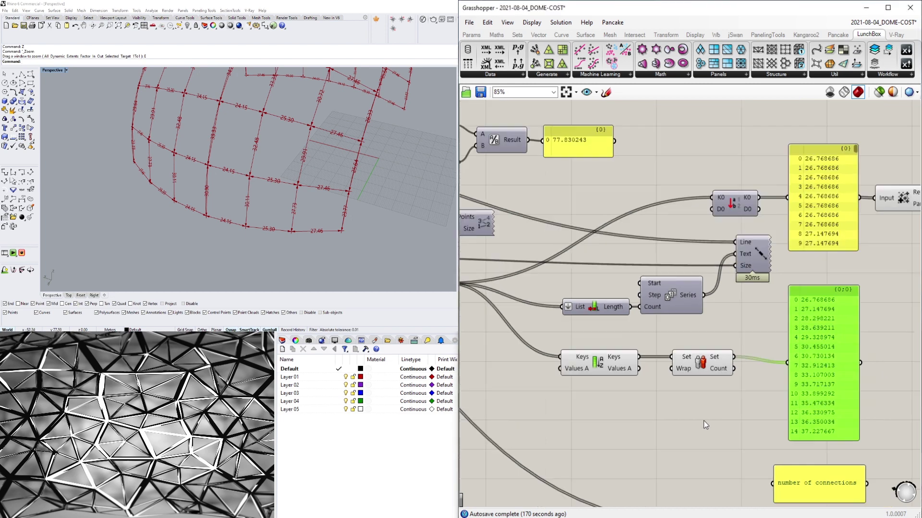
pyautogui.scroll(-3, 649, 364)
pyautogui.scroll(4, 517, 298)
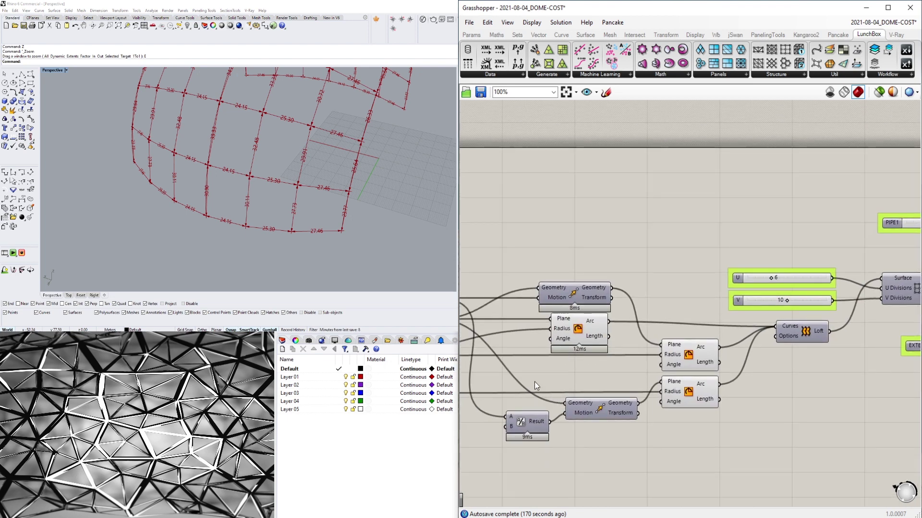
pyautogui.moveTo(534, 382); pyautogui.dragTo(661, 388, button='right')
pyautogui.scroll(4, 661, 387)
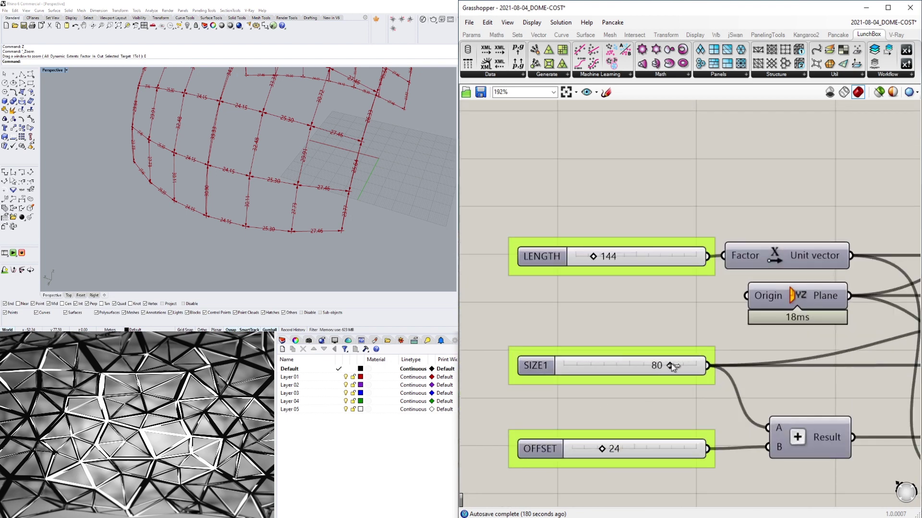
pyautogui.moveTo(671, 367)
pyautogui.mouseDown()
pyautogui.moveTo(685, 367)
pyautogui.moveTo(670, 367)
pyautogui.mouseUp()
pyautogui.moveTo(600, 447); pyautogui.dragTo(624, 447)
# - Examine the recalculated unique member lengths list and the dome shape produced by the larger offset
pyautogui.scroll(-5, 624, 447)
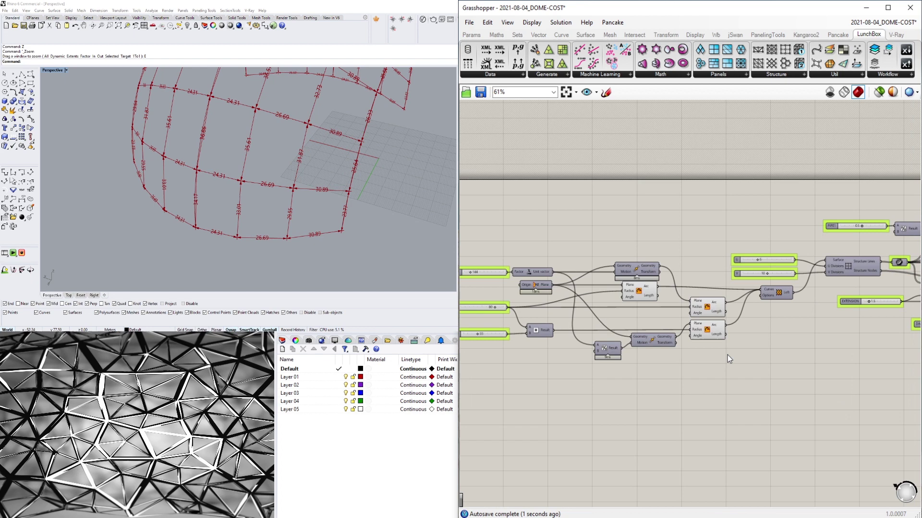
pyautogui.moveTo(728, 356); pyautogui.dragTo(621, 344, button='right')
pyautogui.scroll(3, 703, 325)
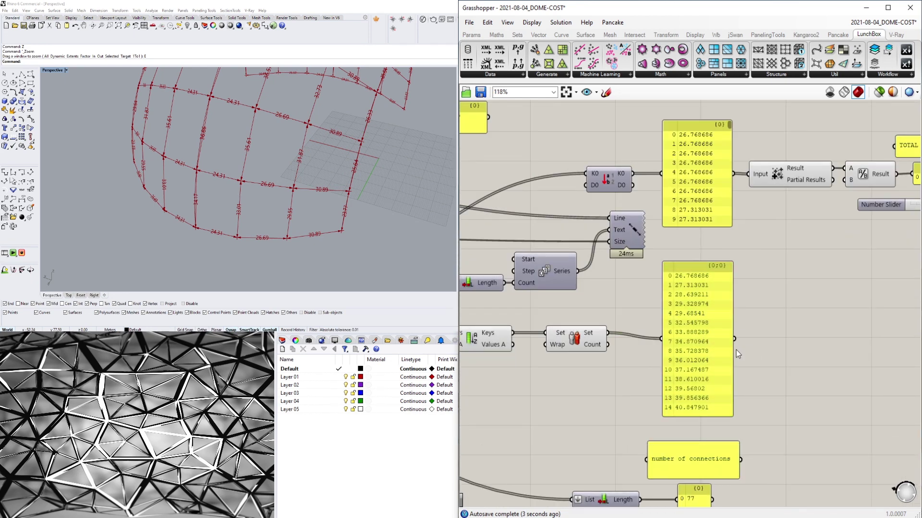
pyautogui.click(702, 382)
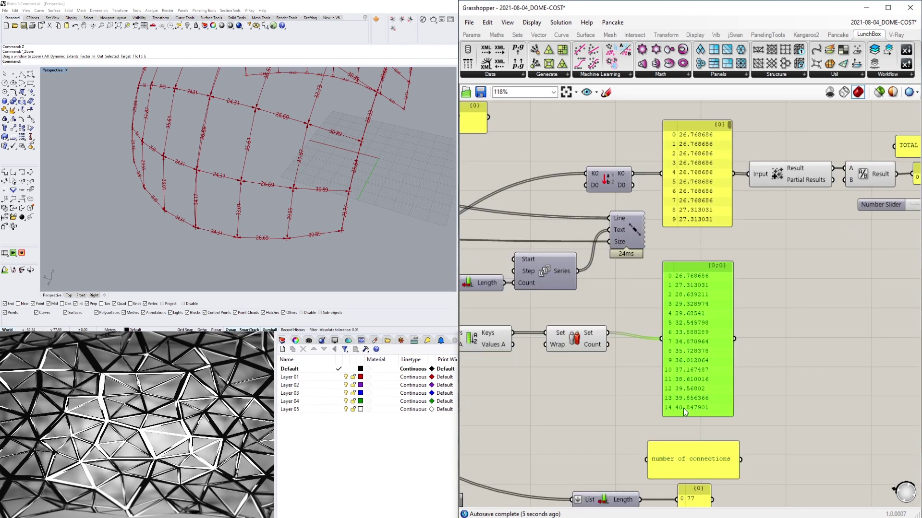
pyautogui.scroll(-1, 576, 396)
pyautogui.scroll(-3, 293, 151)
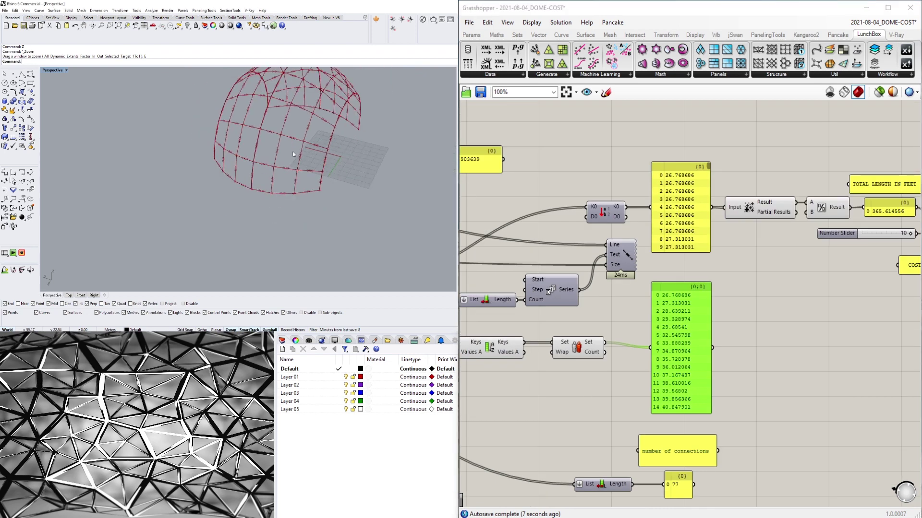
pyautogui.keyDown('shift'); pyautogui.moveTo(292, 151); pyautogui.dragTo(305, 181, button='right'); pyautogui.keyUp('shift')
# - Set the OFFSET slider to exactly 24 and check the dome from another angle
pyautogui.scroll(-3, 564, 377)
pyautogui.moveTo(564, 377); pyautogui.dragTo(871, 370, button='right')
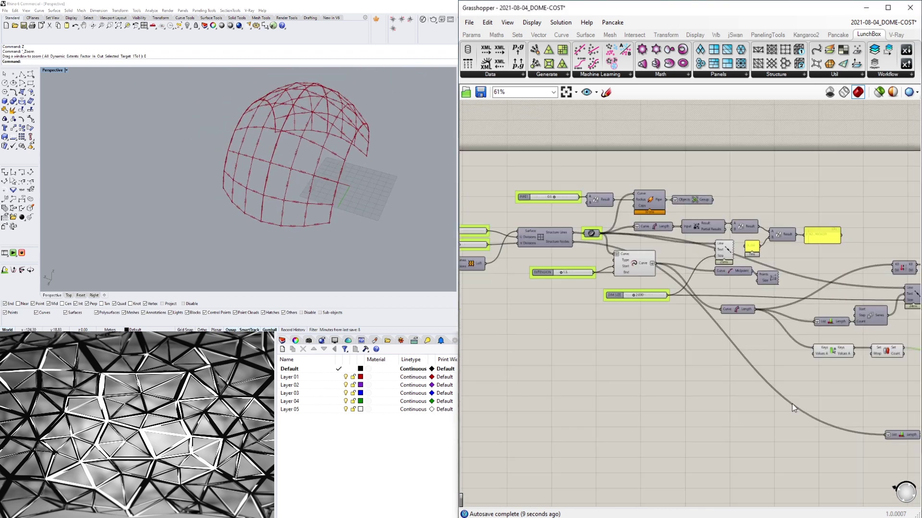
pyautogui.moveTo(508, 275); pyautogui.dragTo(811, 340, button='right')
pyautogui.scroll(3, 601, 296)
pyautogui.moveTo(528, 341); pyautogui.dragTo(700, 349, button='right')
pyautogui.scroll(-1, 566, 353)
pyautogui.moveTo(566, 353); pyautogui.dragTo(666, 361, button='right')
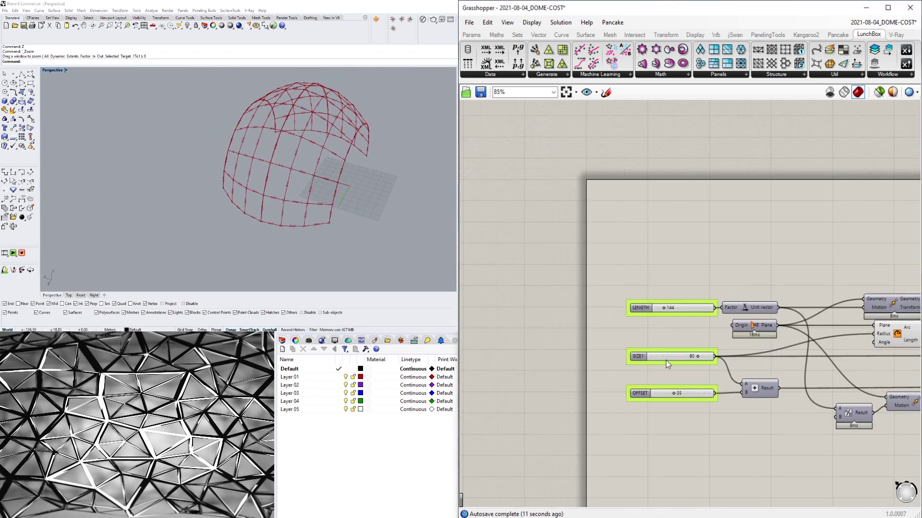
pyautogui.scroll(4, 692, 332)
pyautogui.scroll(3, 678, 424)
pyautogui.doubleClick(679, 424)
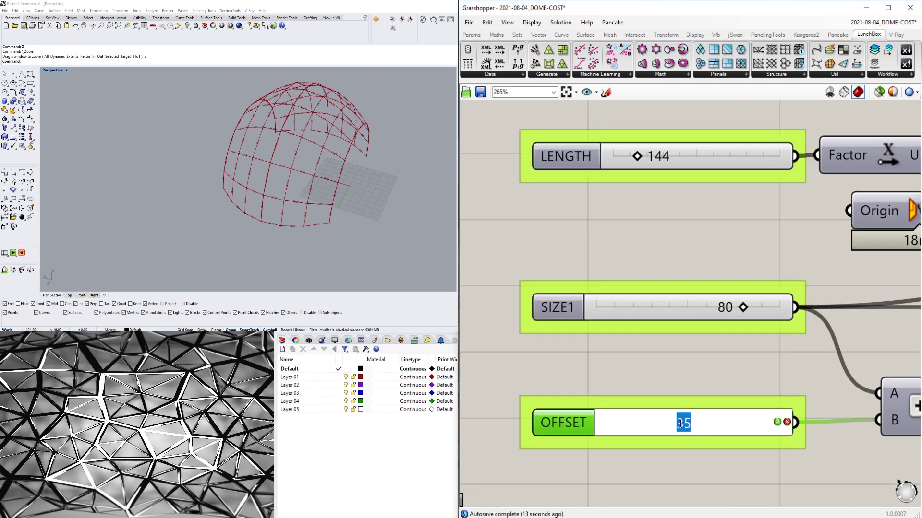
pyautogui.write('24')
pyautogui.press('Return')
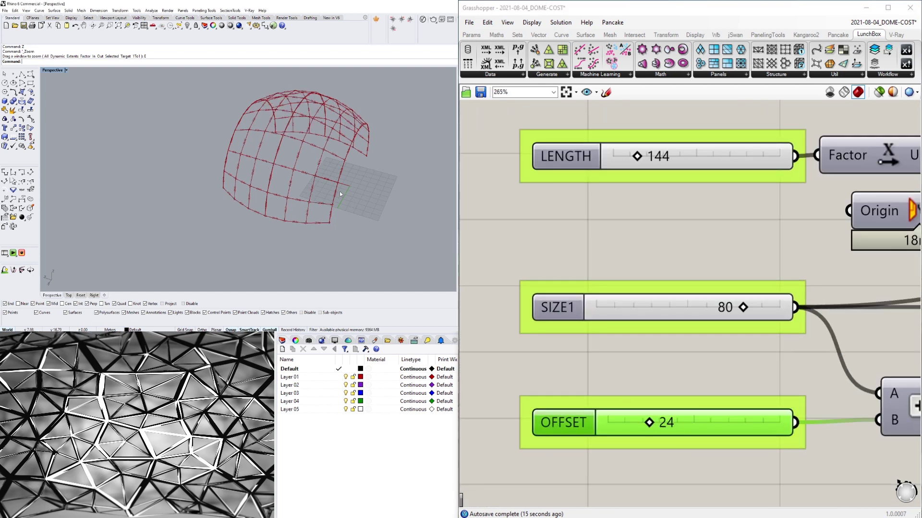
pyautogui.moveTo(252, 174); pyautogui.dragTo(324, 138, button='right')
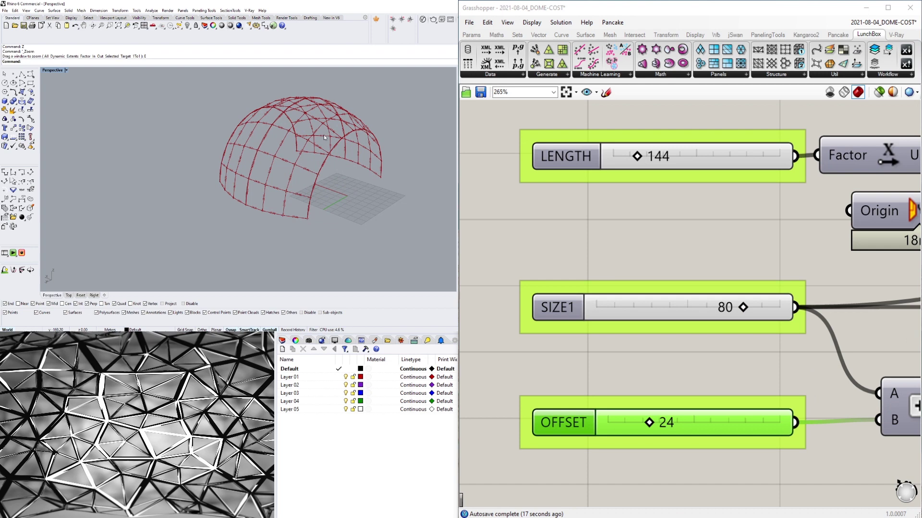
# - Select the unique member lengths panel and review its values for the current offset
pyautogui.scroll(-8, 741, 347)
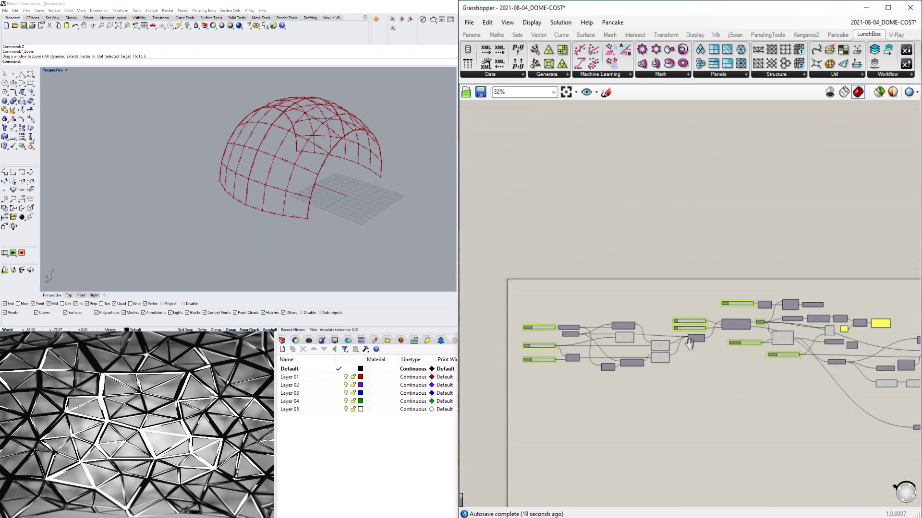
pyautogui.scroll(4, 776, 354)
pyautogui.click(798, 355)
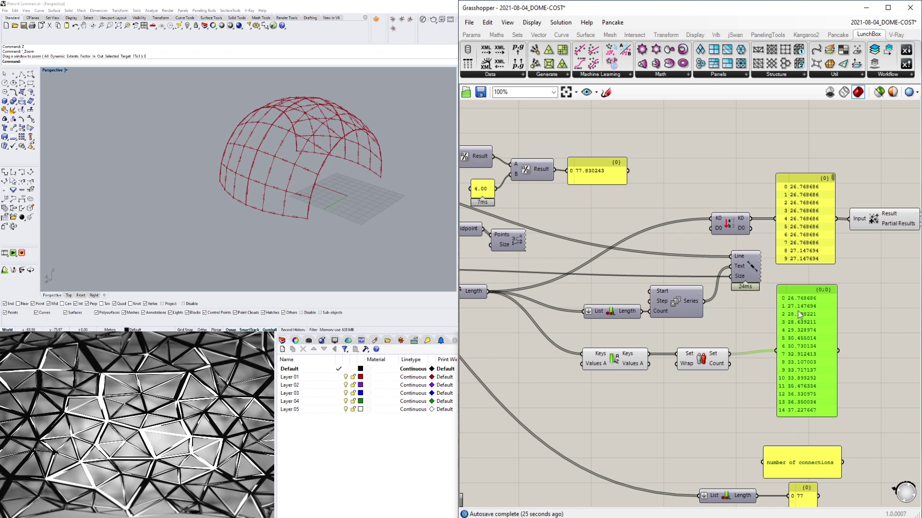
pyautogui.click(889, 364)
# - Select the count panel beneath the number of connections note and shift it slightly toward the List Length component
pyautogui.moveTo(829, 455); pyautogui.dragTo(830, 362, button='right')
pyautogui.scroll(2, 793, 408)
pyautogui.click(791, 392)
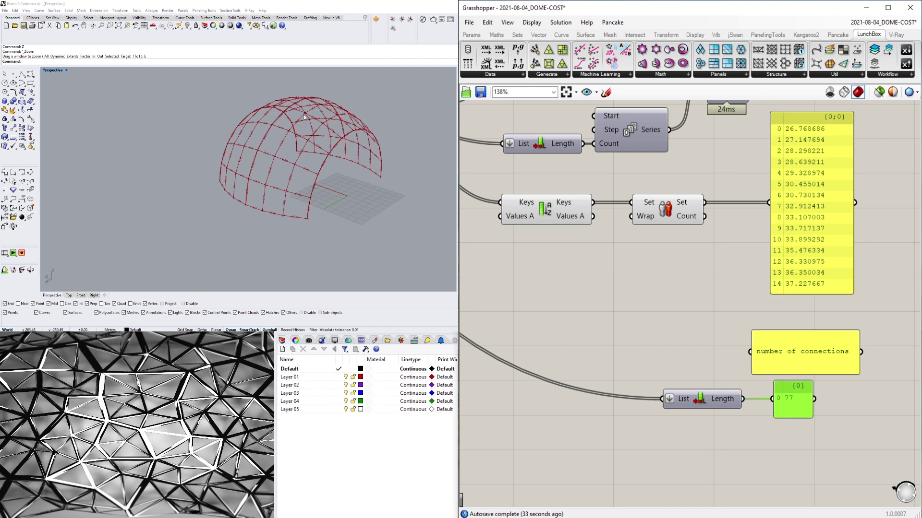
pyautogui.click(256, 124)
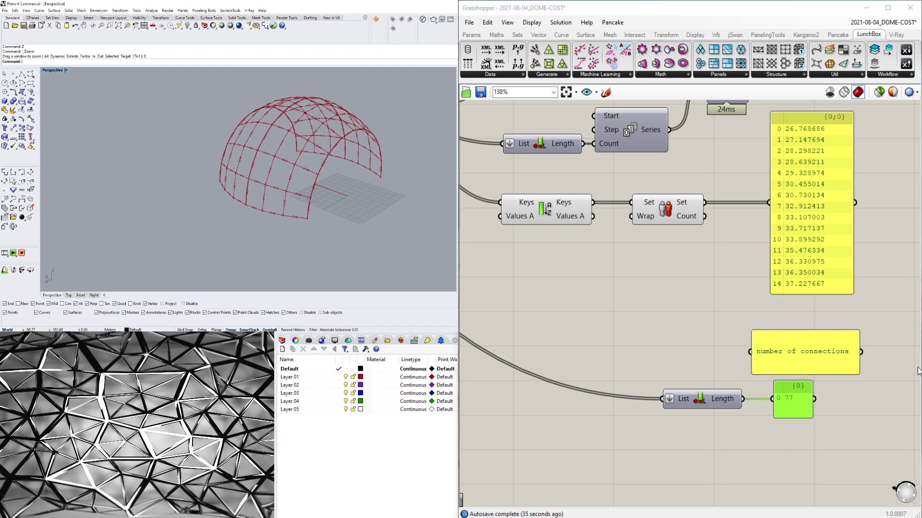
pyautogui.moveTo(794, 407); pyautogui.dragTo(790, 407)
pyautogui.click(756, 416)
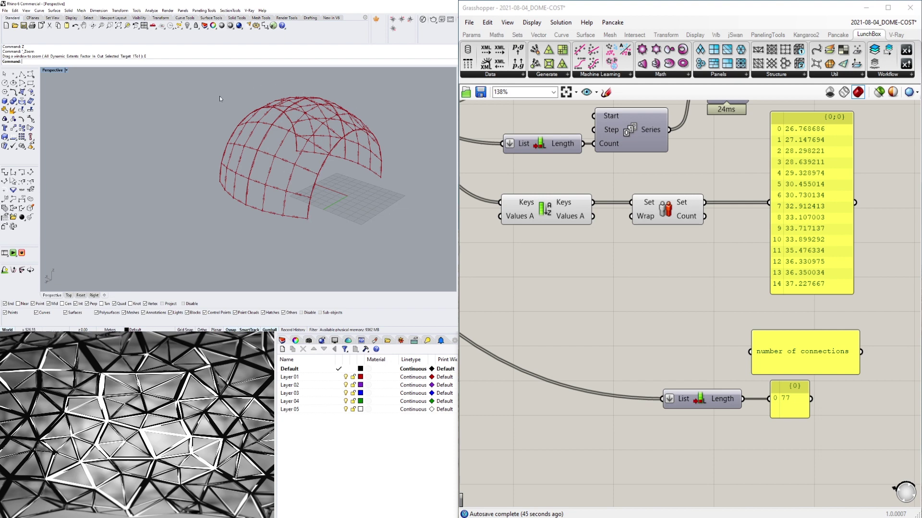
# - Trace the connection count's List Length input back to the Structure Nodes output of the structure component
pyautogui.click(685, 339)
pyautogui.scroll(-4, 638, 309)
pyautogui.moveTo(528, 307); pyautogui.dragTo(731, 325, button='right')
pyautogui.click(663, 232)
pyautogui.click(854, 380)
pyautogui.scroll(5, 490, 174)
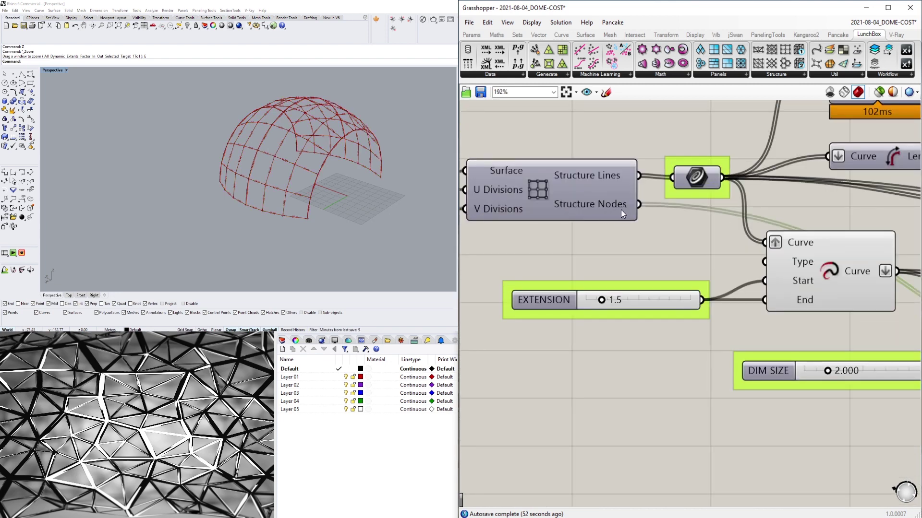
# - Add a Point parameter below the EXTENSION slider and feed it from the Structure Nodes output
pyautogui.doubleClick(669, 427)
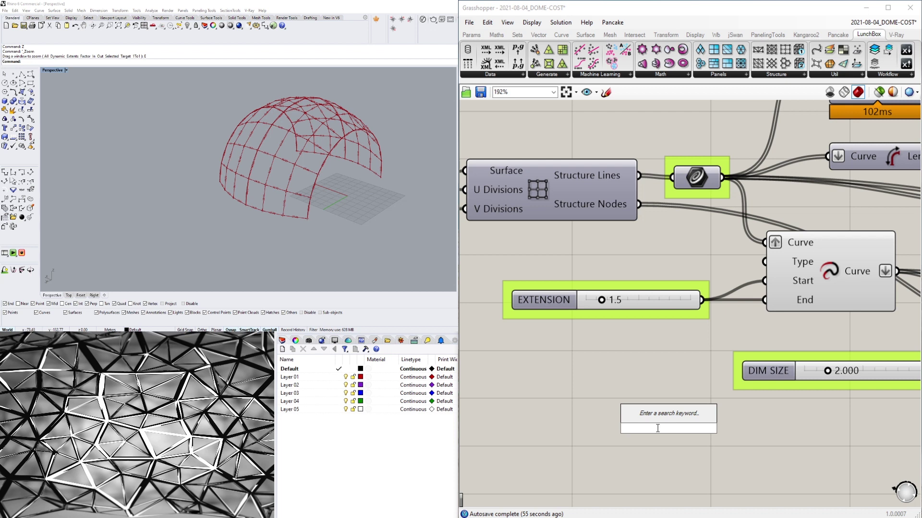
pyautogui.write('OIU')
pyautogui.press('BackSpace')
pyautogui.press('BackSpace')
pyautogui.press('BackSpace')
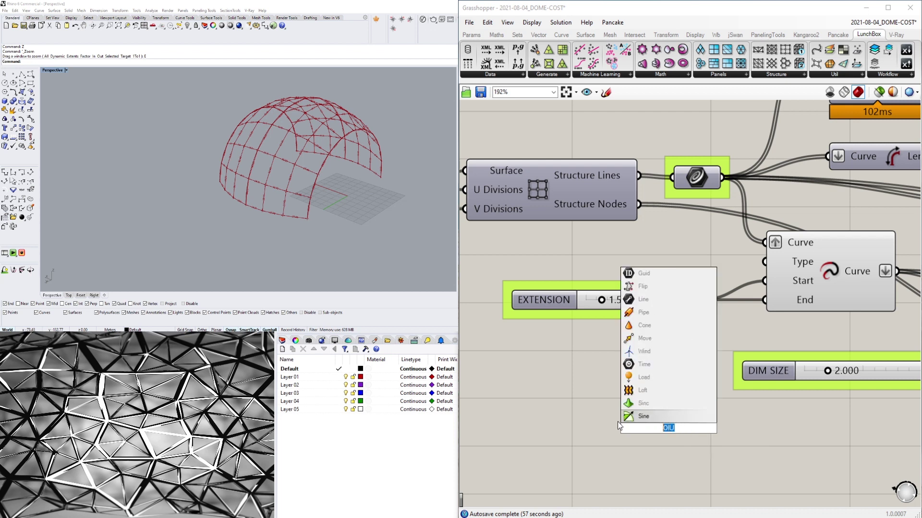
pyautogui.write('POI')
pyautogui.click(646, 364)
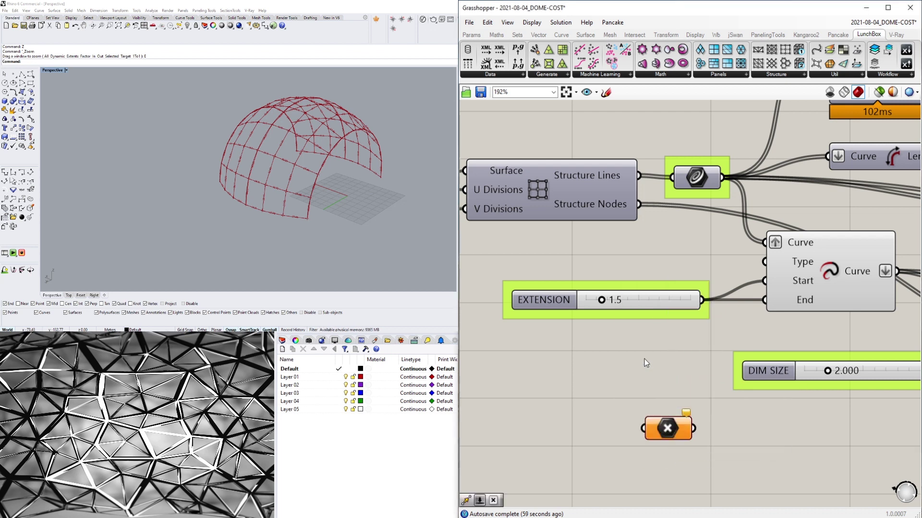
pyautogui.moveTo(638, 204); pyautogui.dragTo(644, 428)
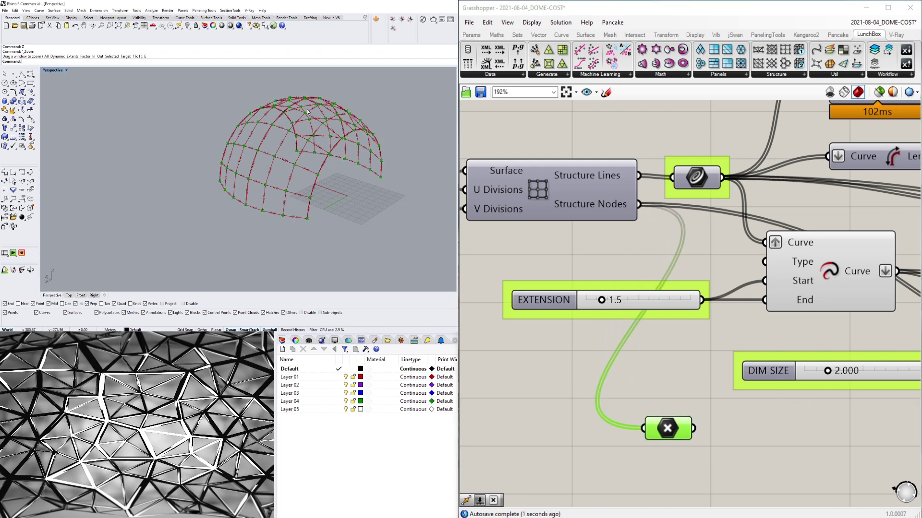
# - Inspect the node points on the dome up close and turn off the Point parameter's preview
pyautogui.moveTo(215, 184); pyautogui.dragTo(273, 158, button='right')
pyautogui.scroll(10, 265, 158)
pyautogui.scroll(-8, 242, 148)
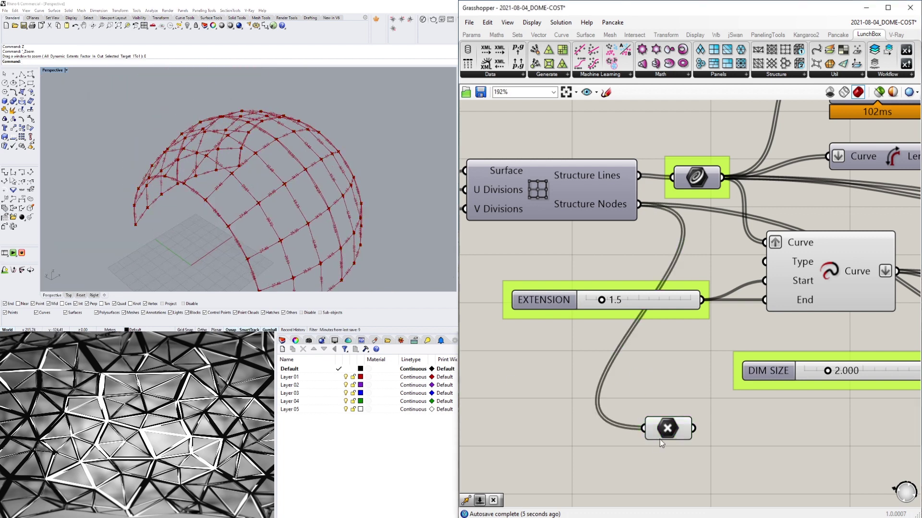
pyautogui.rightClick(668, 429)
pyautogui.click(664, 350)
pyautogui.rightClick(669, 427)
pyautogui.click(685, 325)
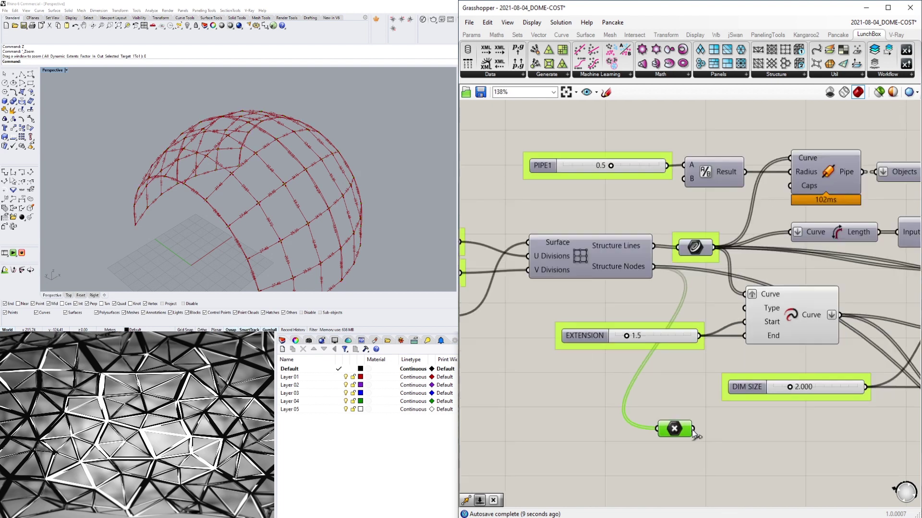
# - Move the Point parameter up beside the structure component and delete it
pyautogui.scroll(-2, 692, 430)
pyautogui.scroll(-1, 689, 419)
pyautogui.moveTo(683, 435); pyautogui.dragTo(660, 420, button='right')
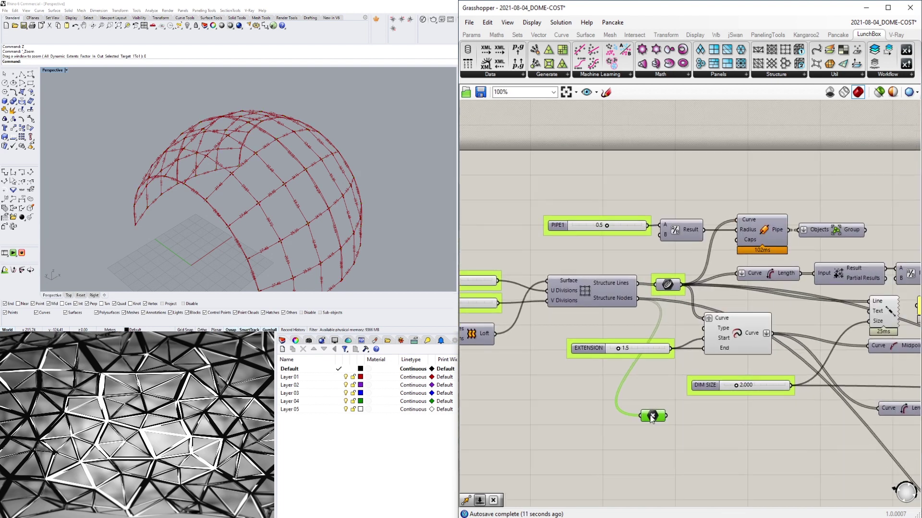
pyautogui.scroll(2, 657, 415)
pyautogui.moveTo(655, 416); pyautogui.dragTo(668, 275)
pyautogui.scroll(1, 668, 274)
pyautogui.press('Delete')
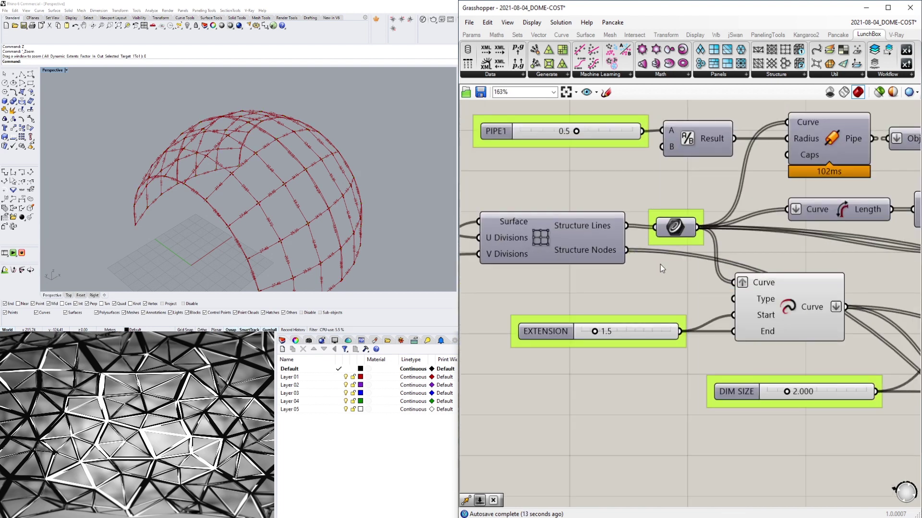
# - Select the panel of sorted member lengths and examine its full list fed by the Sort List component
pyautogui.scroll(-1, 661, 264)
pyautogui.scroll(-4, 671, 285)
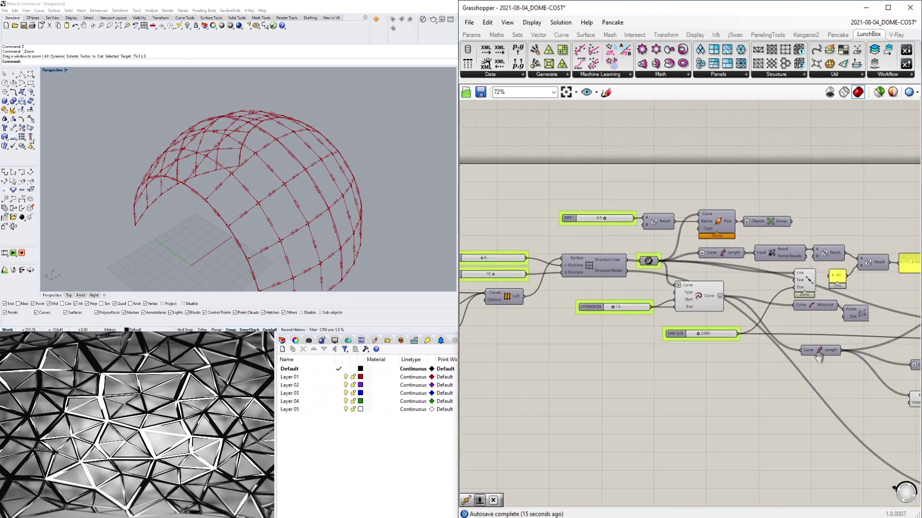
pyautogui.moveTo(919, 369); pyautogui.dragTo(646, 258, button='right')
pyautogui.scroll(3, 760, 221)
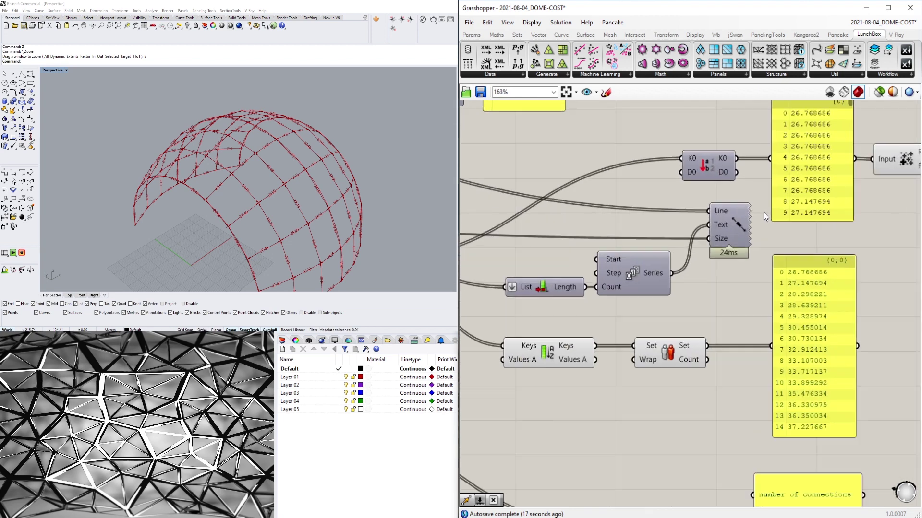
pyautogui.moveTo(763, 212); pyautogui.dragTo(761, 352, button='right')
pyautogui.click(681, 330)
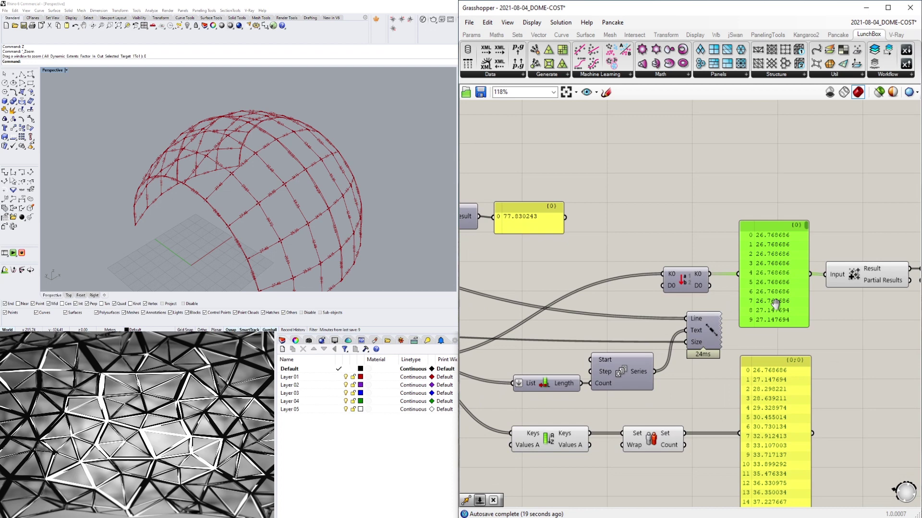
pyautogui.scroll(-2, 764, 277)
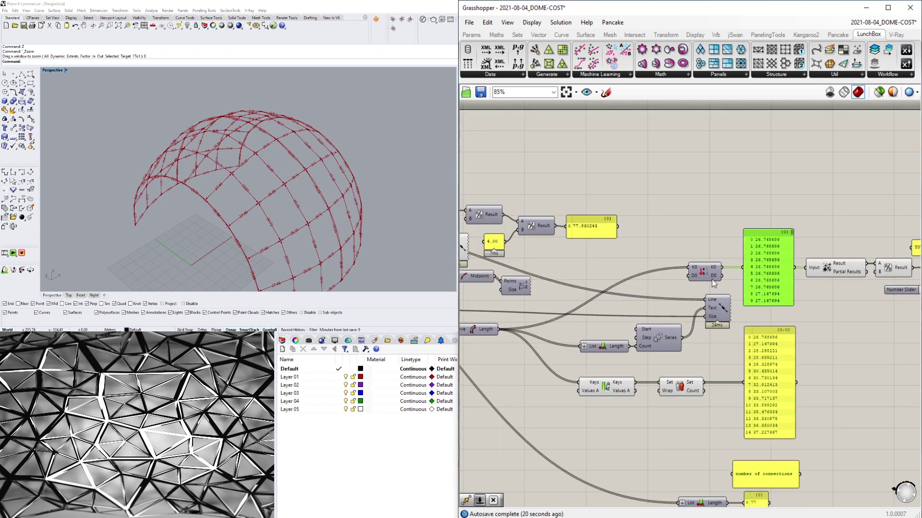
pyautogui.rightClick(765, 265)
pyautogui.click(773, 260)
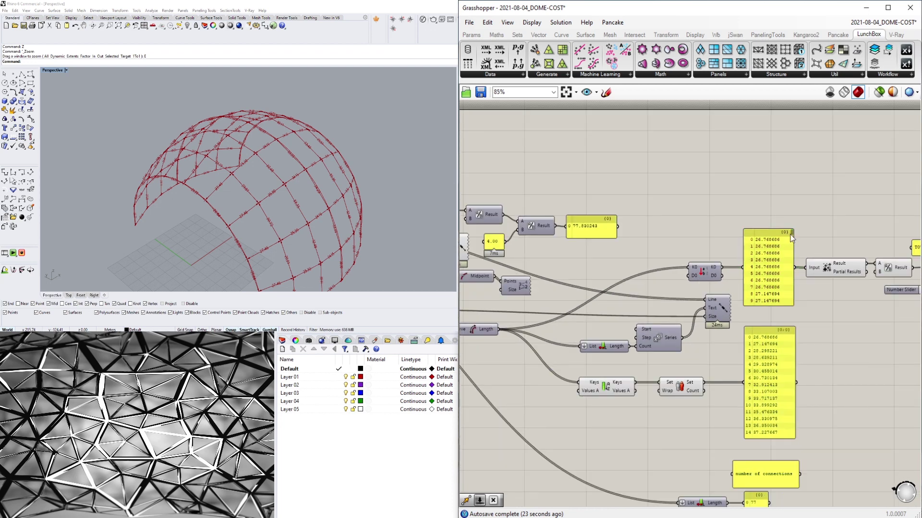
pyautogui.moveTo(792, 234)
pyautogui.mouseDown()
pyautogui.moveTo(792, 315)
pyautogui.moveTo(793, 216)
pyautogui.mouseUp()
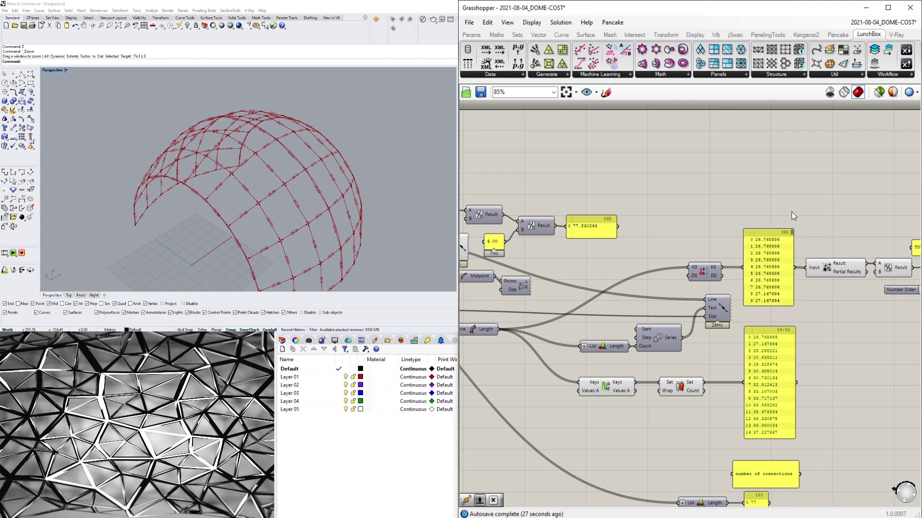
# - Follow the summed member lengths from the Mass Addition component to the TOTAL LENGTH IN FEET panel and its division
pyautogui.click(810, 272)
pyautogui.click(328, 193)
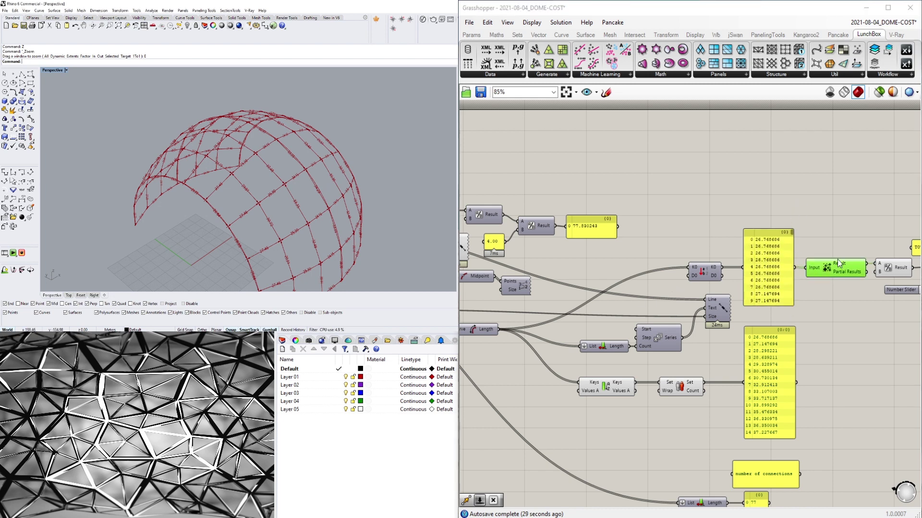
pyautogui.moveTo(862, 253); pyautogui.dragTo(531, 221, button='right')
pyautogui.click(610, 235)
pyautogui.scroll(3, 612, 236)
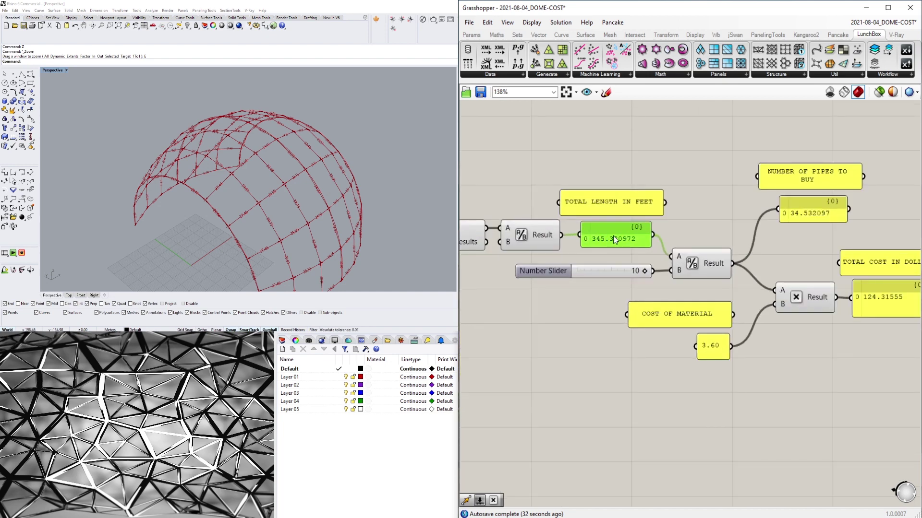
pyautogui.click(673, 234)
pyautogui.moveTo(672, 235); pyautogui.dragTo(767, 278, button='right')
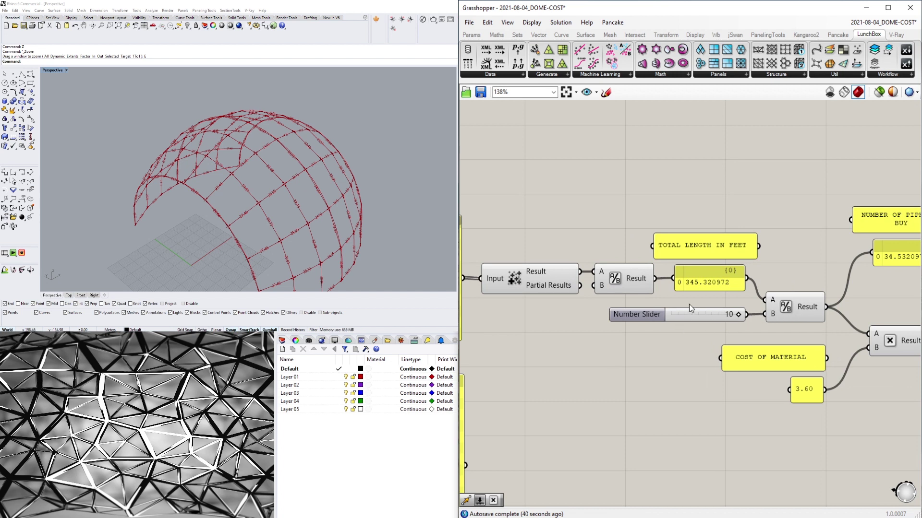
# - Reposition the number slider set to 10 beneath the total length value panel, beside the Division component it feeds
pyautogui.moveTo(638, 314); pyautogui.dragTo(627, 318)
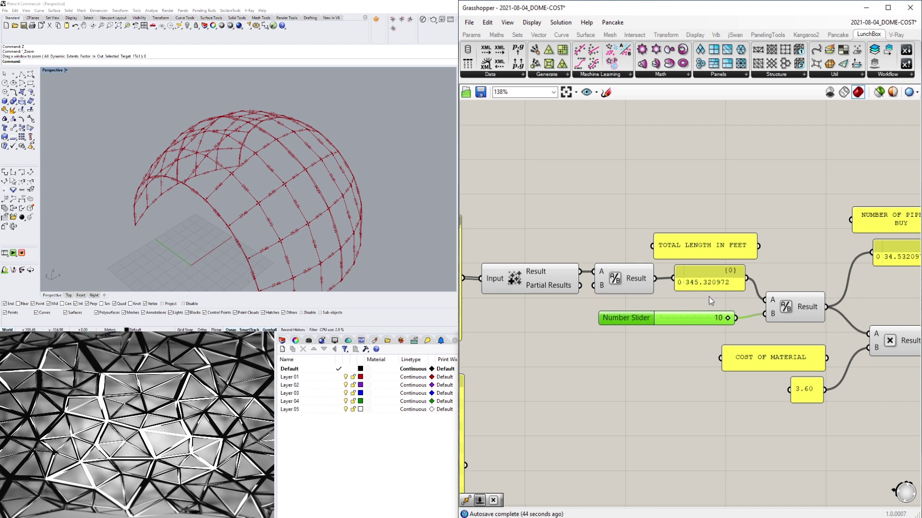
pyautogui.click(778, 261)
pyautogui.click(694, 284)
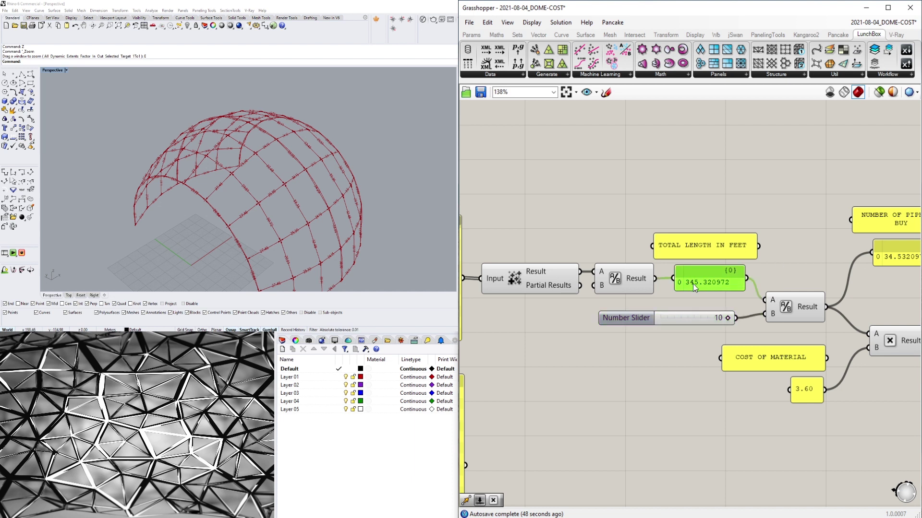
pyautogui.moveTo(639, 318); pyautogui.dragTo(645, 317)
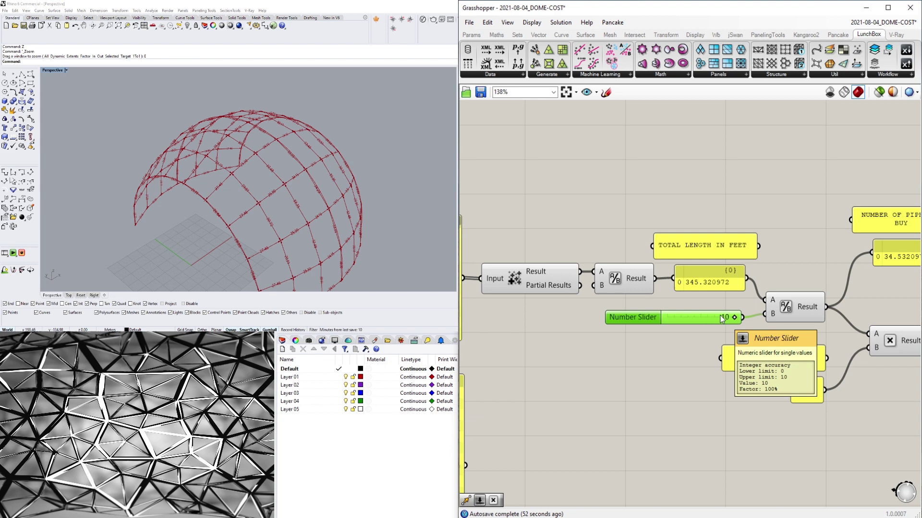
# - Examine the NUMBER OF PIPES TO BUY value panel up close together with the pipe-length slider that feeds its division
pyautogui.click(820, 234)
pyautogui.scroll(-2, 820, 234)
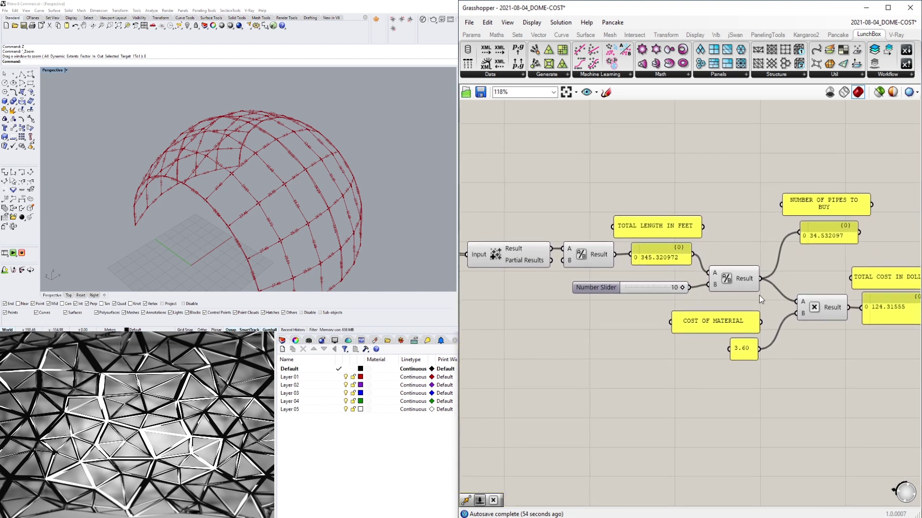
pyautogui.click(818, 235)
pyautogui.scroll(3, 818, 235)
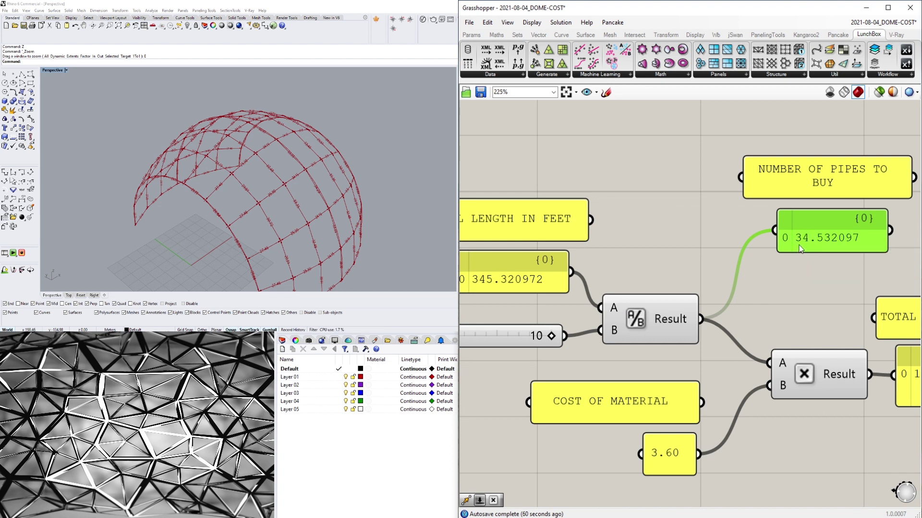
pyautogui.click(547, 331)
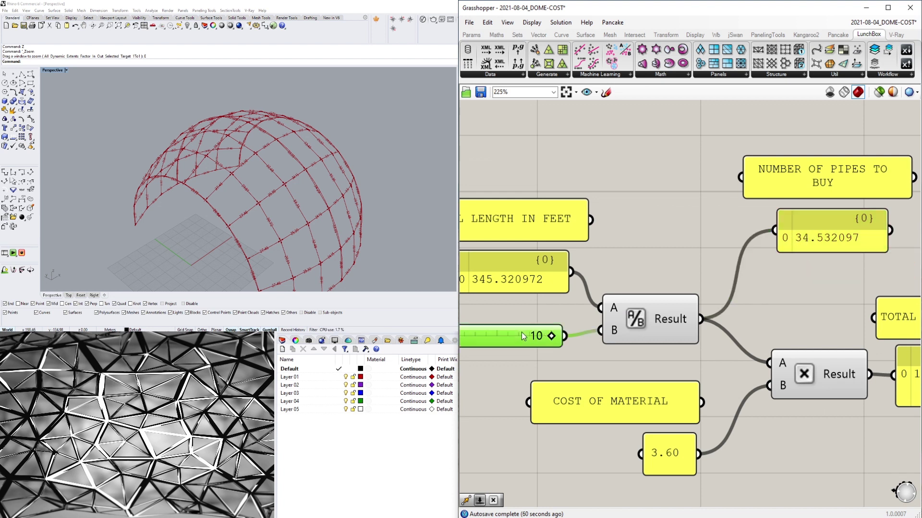
pyautogui.click(367, 193)
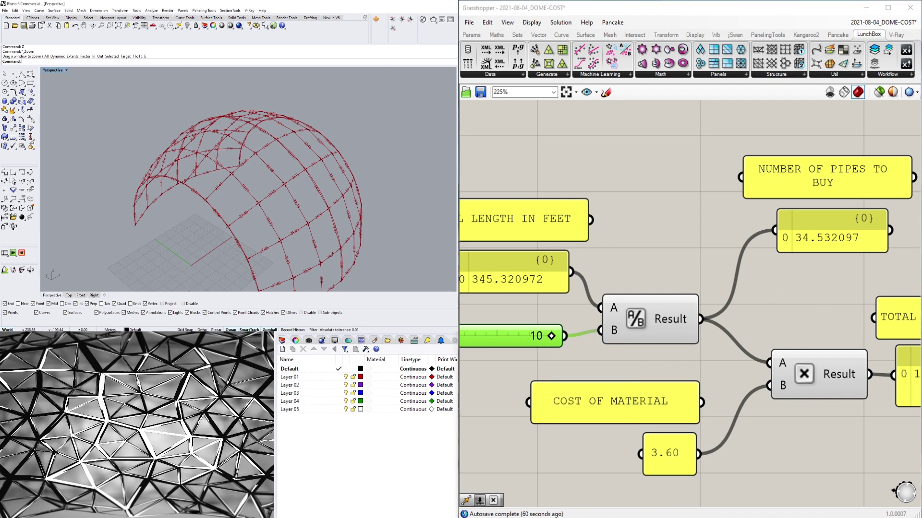
pyautogui.scroll(-2, 770, 251)
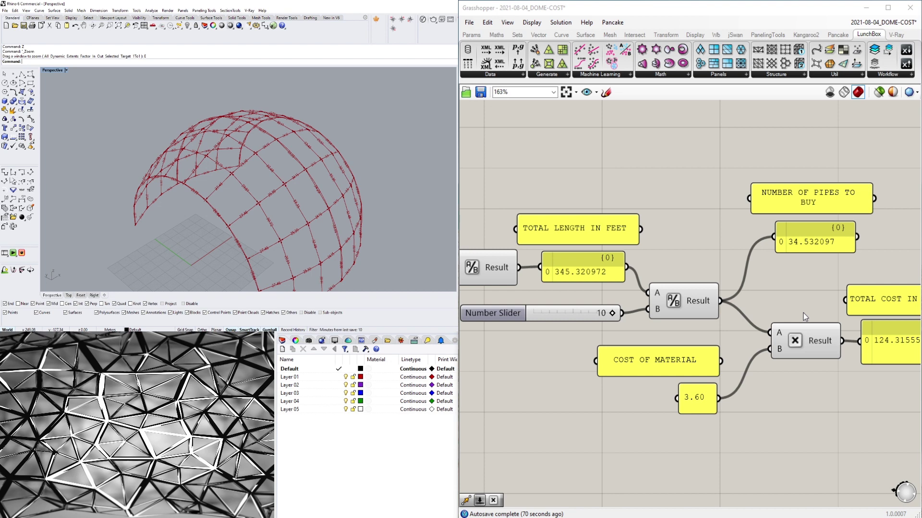
# - Follow the COST OF MATERIAL value and the number of pipes into the Multiplication component
pyautogui.moveTo(790, 315); pyautogui.dragTo(712, 285, button='right')
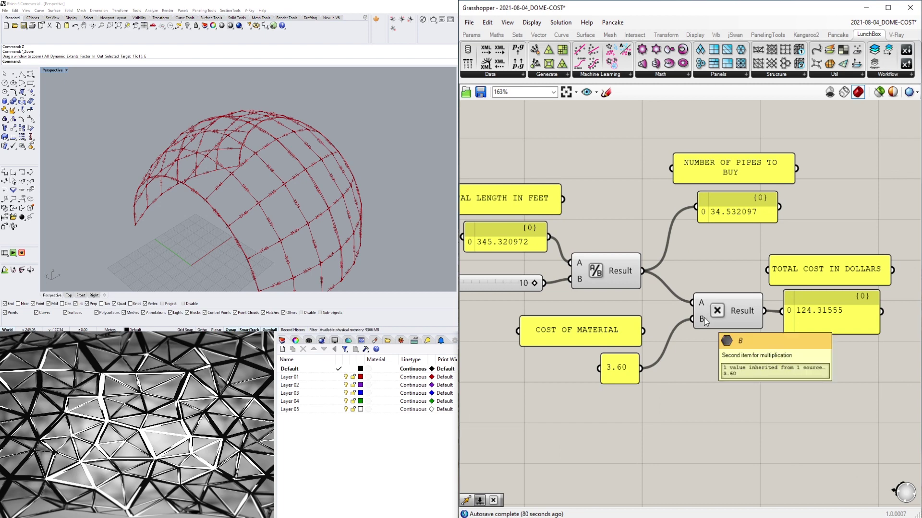
pyautogui.click(608, 325)
pyautogui.click(614, 370)
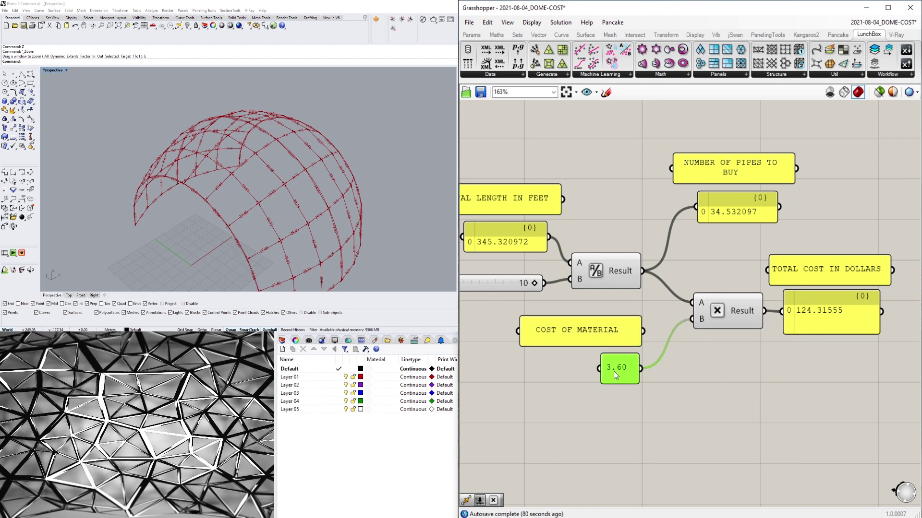
pyautogui.click(544, 272)
pyautogui.moveTo(612, 287); pyautogui.dragTo(668, 279, button='right')
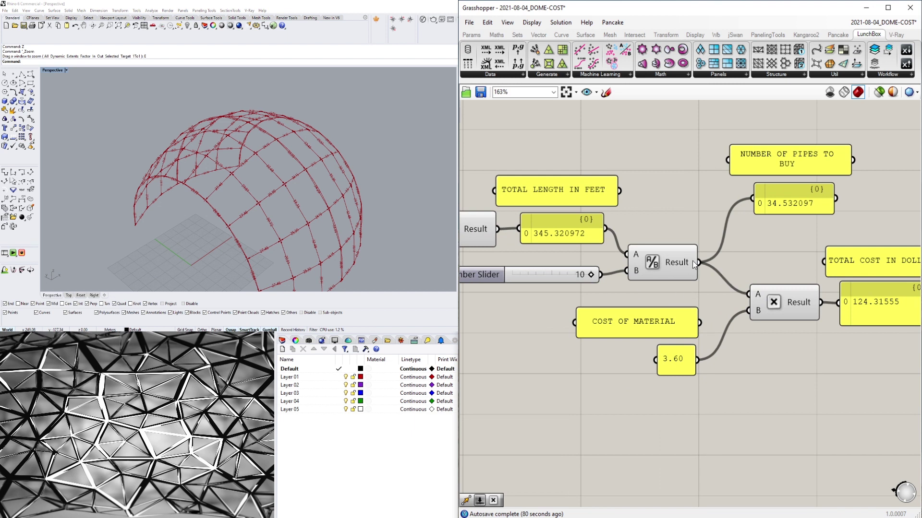
pyautogui.click(768, 206)
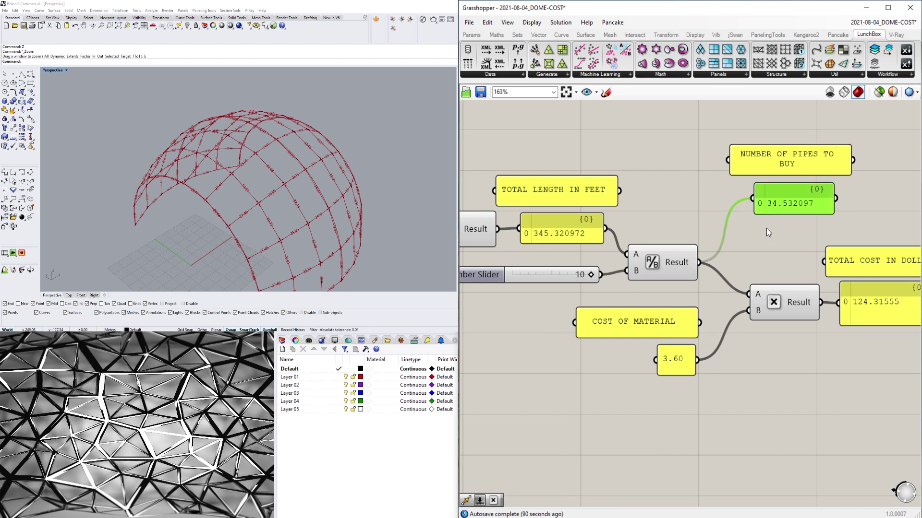
pyautogui.click(667, 368)
pyautogui.click(827, 369)
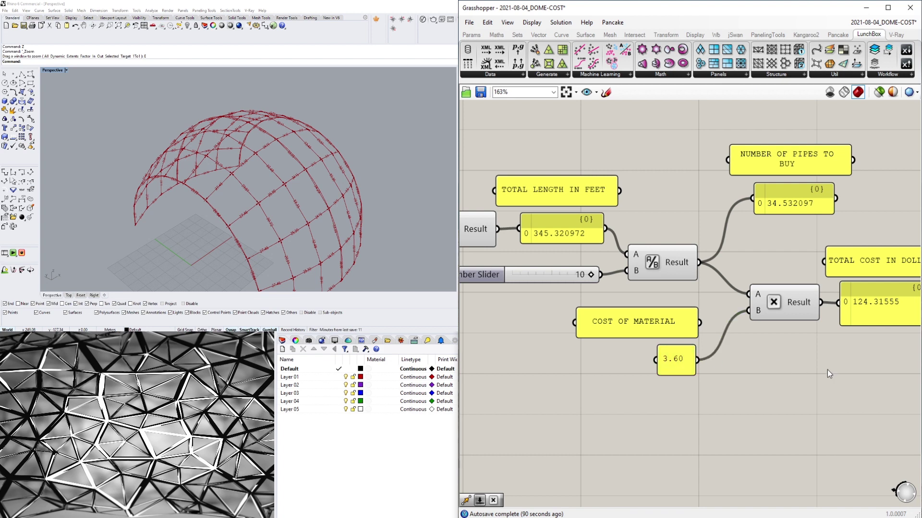
# - Examine the TOTAL COST IN DOLLARS value panel and move it slightly farther from the Multiplication component
pyautogui.moveTo(828, 369); pyautogui.dragTo(639, 413, button='right')
pyautogui.click(670, 339)
pyautogui.moveTo(633, 376); pyautogui.dragTo(767, 352, button='right')
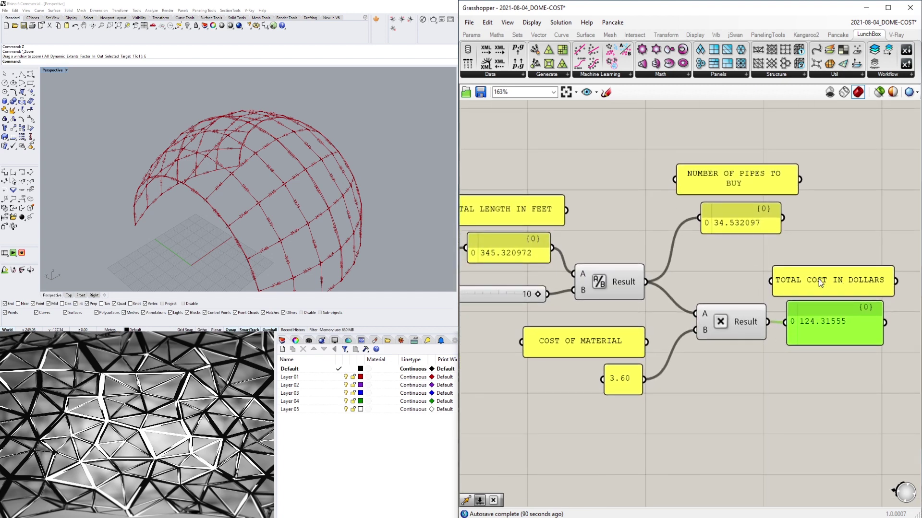
pyautogui.click(338, 201)
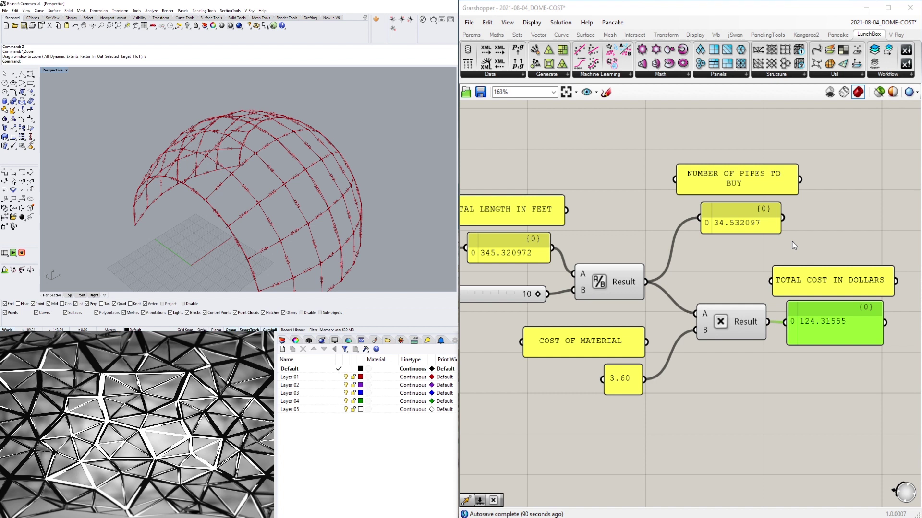
pyautogui.moveTo(829, 320); pyautogui.dragTo(833, 314)
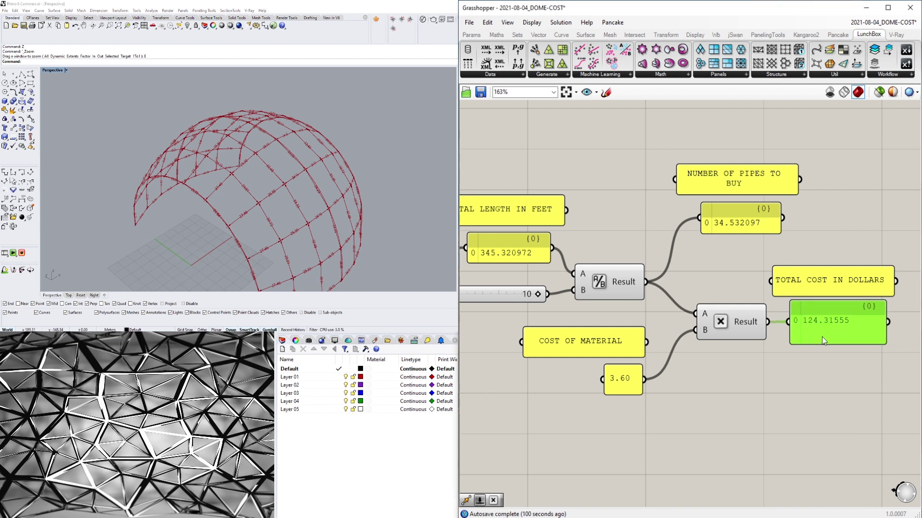
pyautogui.moveTo(553, 287); pyautogui.dragTo(623, 288, button='right')
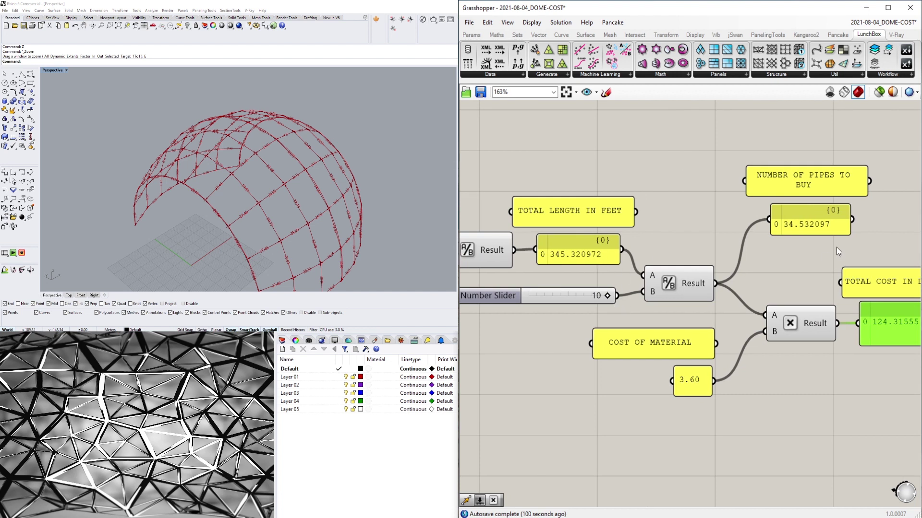
# - Recheck the number-of-pipes value panel and the material cost panel as inputs of the total cost
pyautogui.click(809, 223)
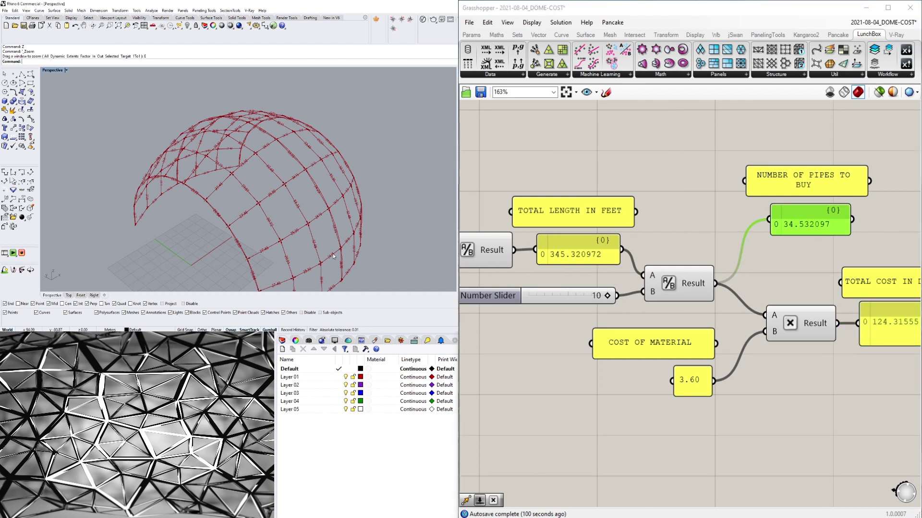
pyautogui.click(679, 425)
pyautogui.click(690, 383)
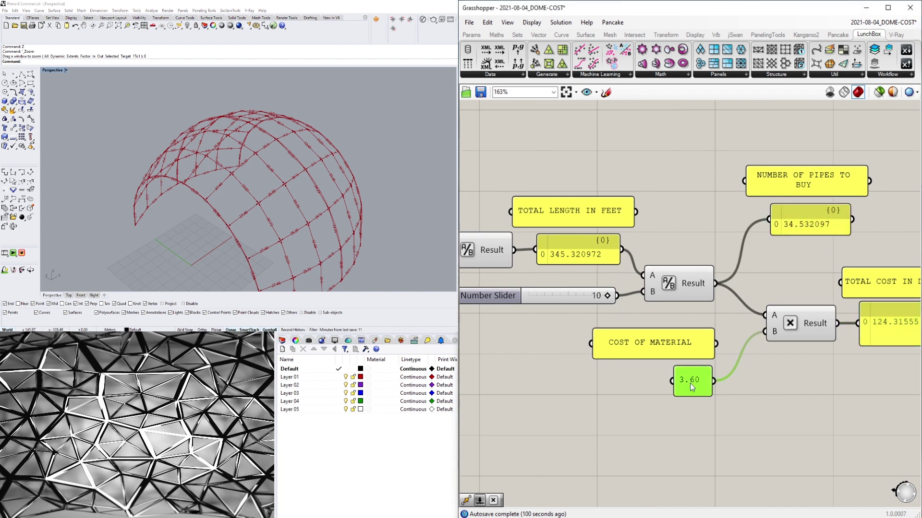
pyautogui.click(835, 387)
# - Review the whole definition through to its cost outputs and inspect the dome's labelled members from several sides
pyautogui.scroll(-10, 846, 384)
pyautogui.moveTo(789, 393); pyautogui.dragTo(845, 300, button='right')
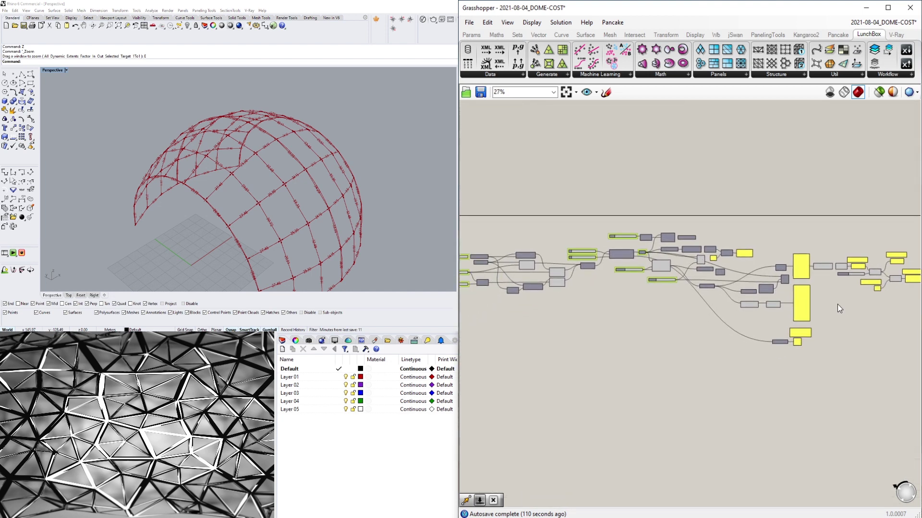
pyautogui.scroll(-1, 837, 304)
pyautogui.moveTo(749, 334); pyautogui.dragTo(761, 319, button='right')
pyautogui.moveTo(411, 163); pyautogui.dragTo(142, 98, button='right')
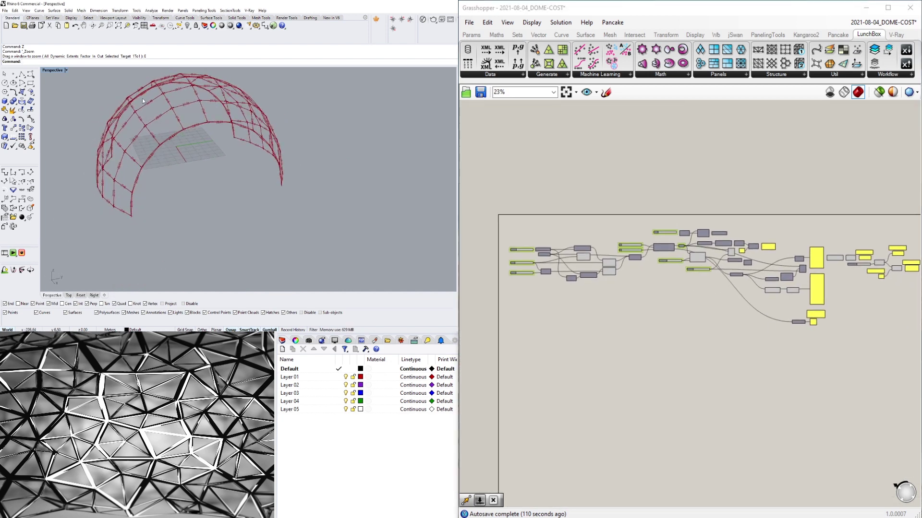
pyautogui.scroll(4, 144, 99)
pyautogui.scroll(-4, 195, 143)
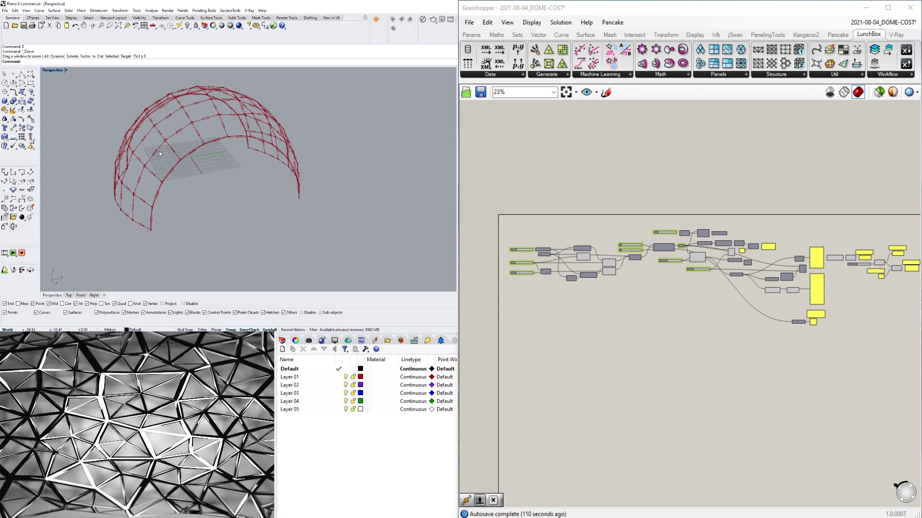
pyautogui.keyDown('shift'); pyautogui.moveTo(168, 161); pyautogui.dragTo(283, 238, button='right'); pyautogui.keyUp('shift')
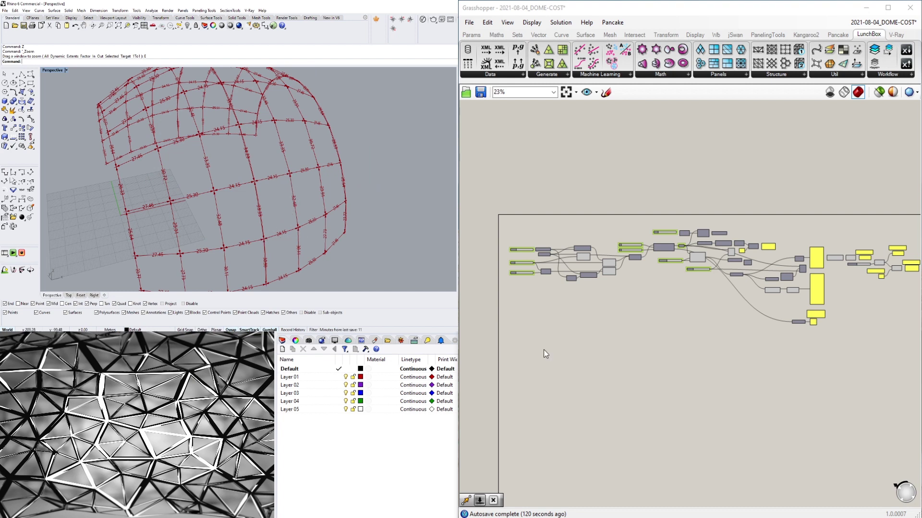
pyautogui.scroll(5, 830, 272)
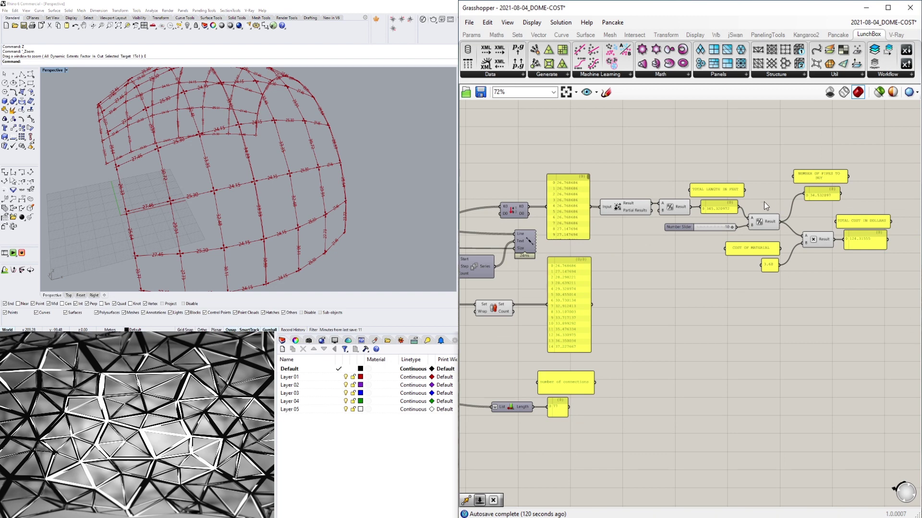
pyautogui.scroll(-2, 269, 192)
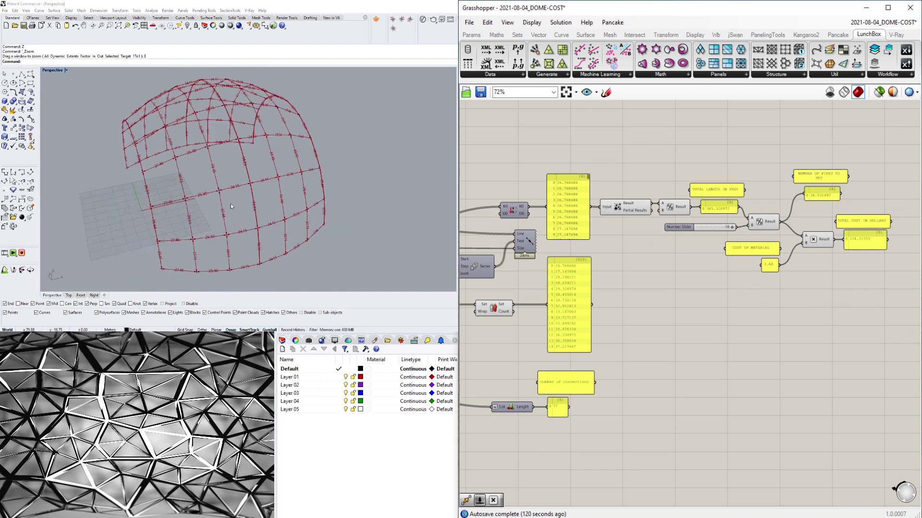
pyautogui.moveTo(269, 192); pyautogui.dragTo(283, 154, button='right')
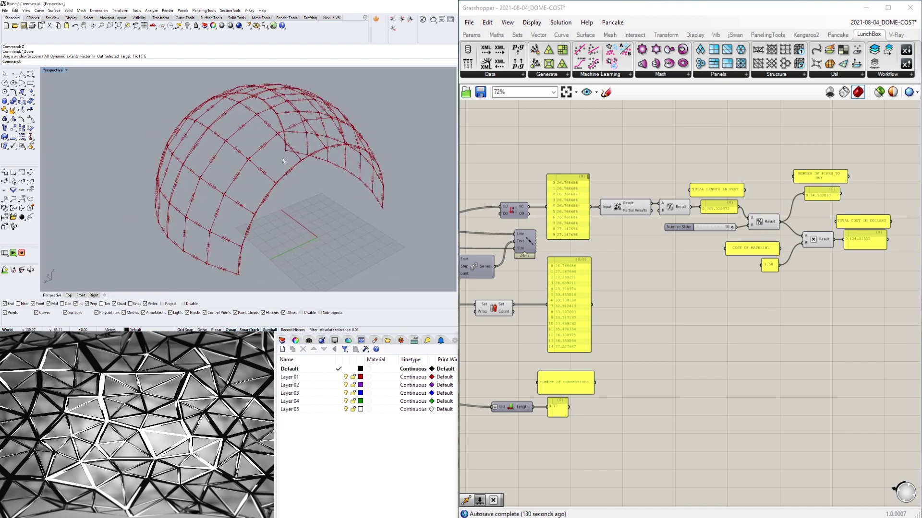